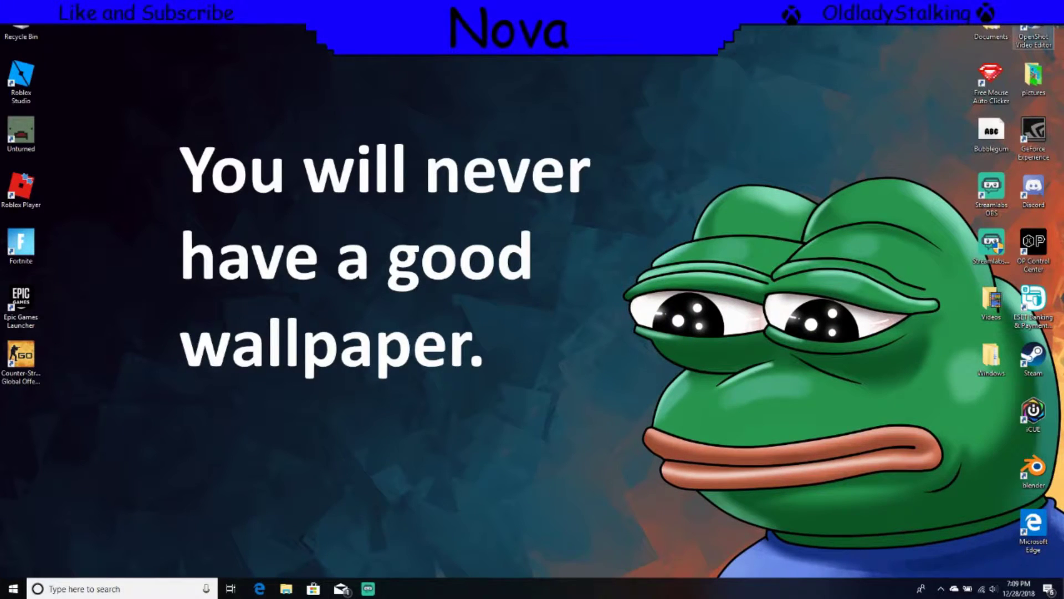
Launch OpenShot and browse the Transitions and Effects libraries, ending on Project Files
{"action": "double_click", "coordinate": [1034, 37]}
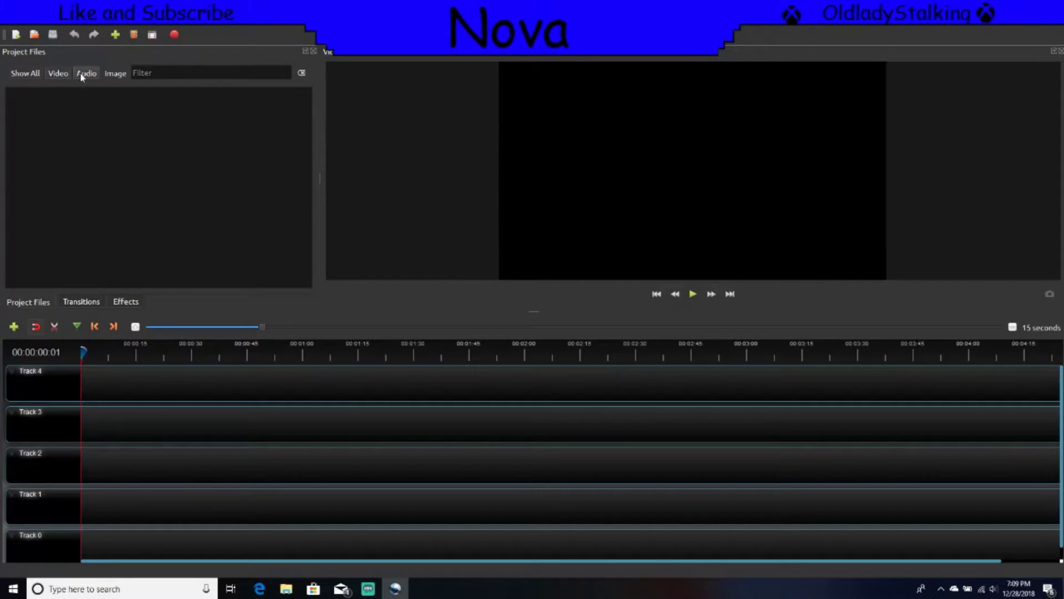
{"action": "left_click", "coordinate": [25, 73]}
{"action": "left_click", "coordinate": [96, 303]}
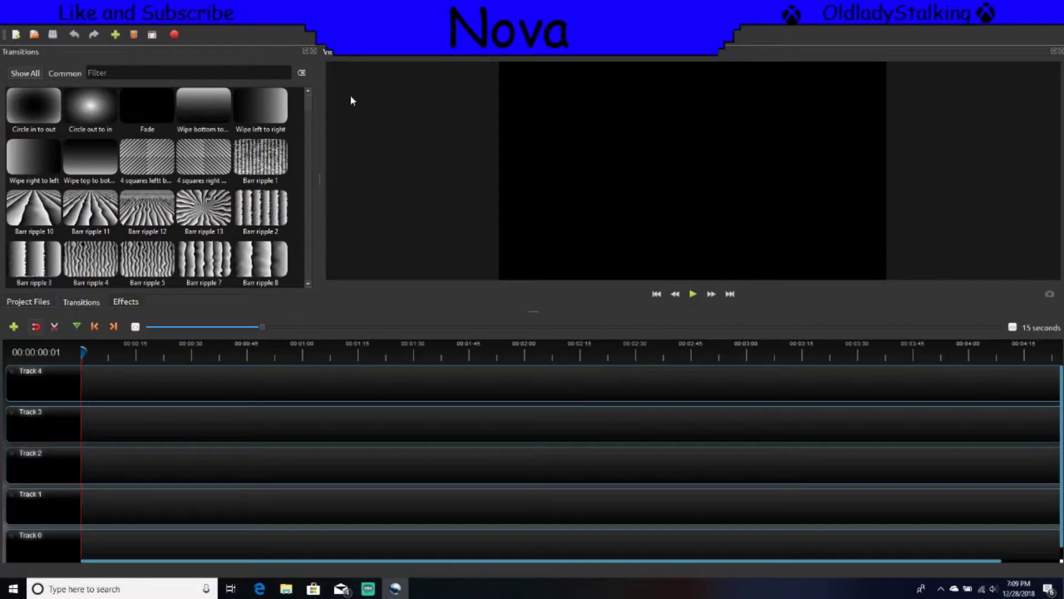
{"action": "left_click", "coordinate": [126, 303]}
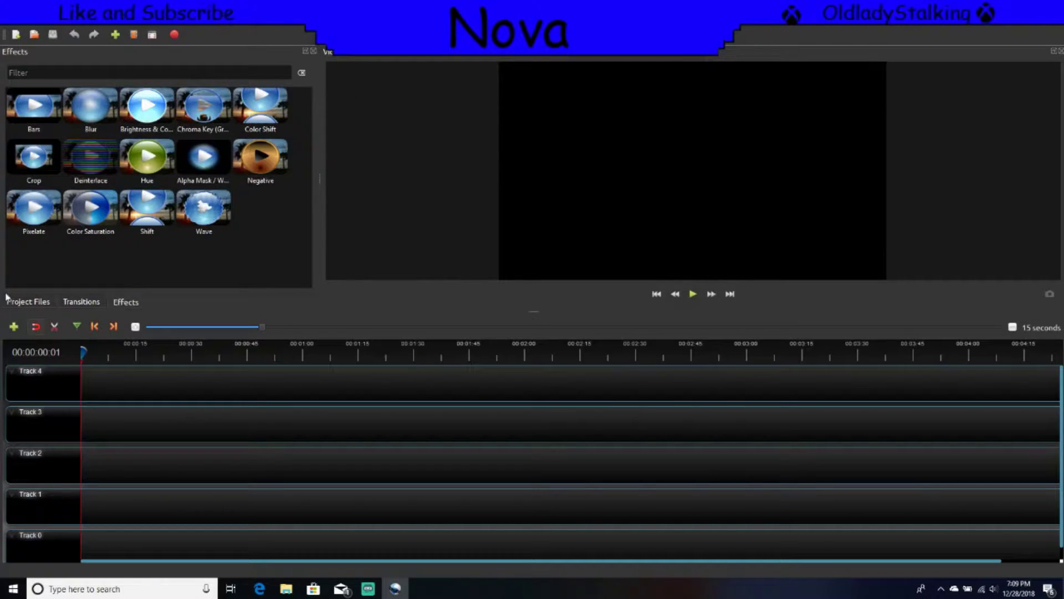
{"action": "left_click", "coordinate": [27, 302]}
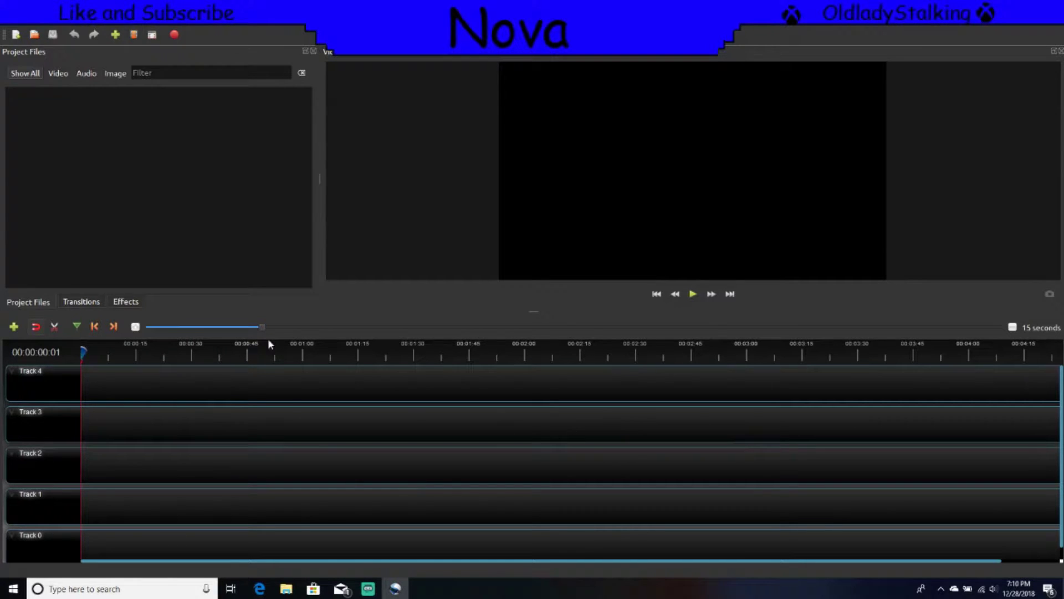
{"action": "mouse_move", "coordinate": [263, 330]}
{"action": "left_mouse_down"}
{"action": "mouse_move", "coordinate": [226, 328]}
{"action": "mouse_move", "coordinate": [722, 328]}
{"action": "mouse_move", "coordinate": [190, 330]}
{"action": "mouse_move", "coordinate": [285, 328]}
{"action": "mouse_move", "coordinate": [261, 327]}
{"action": "left_mouse_up"}
{"action": "mouse_move", "coordinate": [84, 353]}
{"action": "left_mouse_down"}
{"action": "mouse_move", "coordinate": [225, 352]}
{"action": "mouse_move", "coordinate": [81, 352]}
{"action": "left_mouse_up"}
Search Windows for "hit fil" and launch HitFilm Express from the results
{"action": "left_click", "coordinate": [101, 592]}
{"action": "type", "text": "h"}
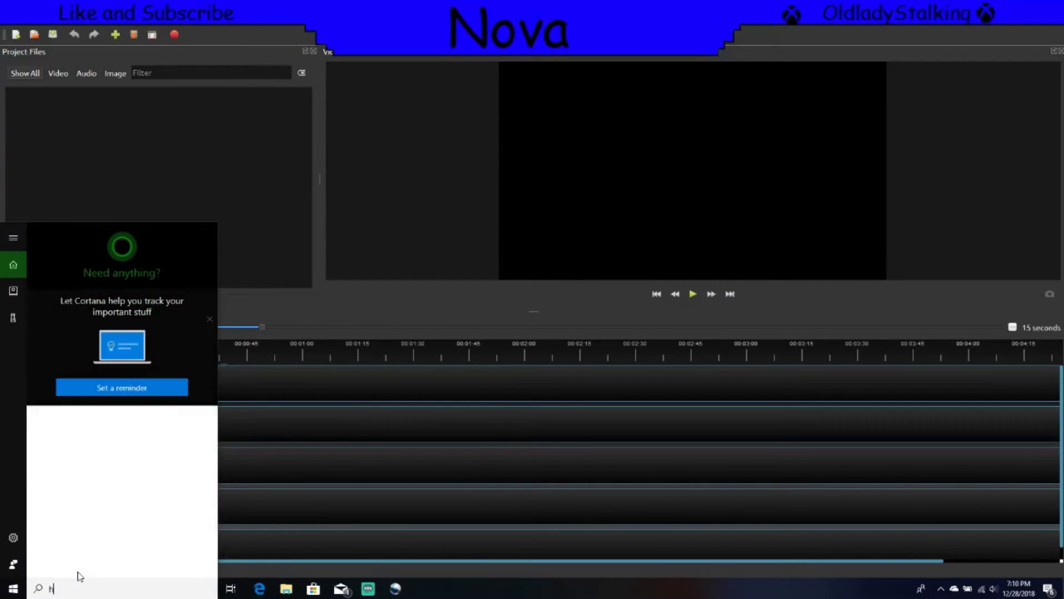
{"action": "type", "text": "it fil"}
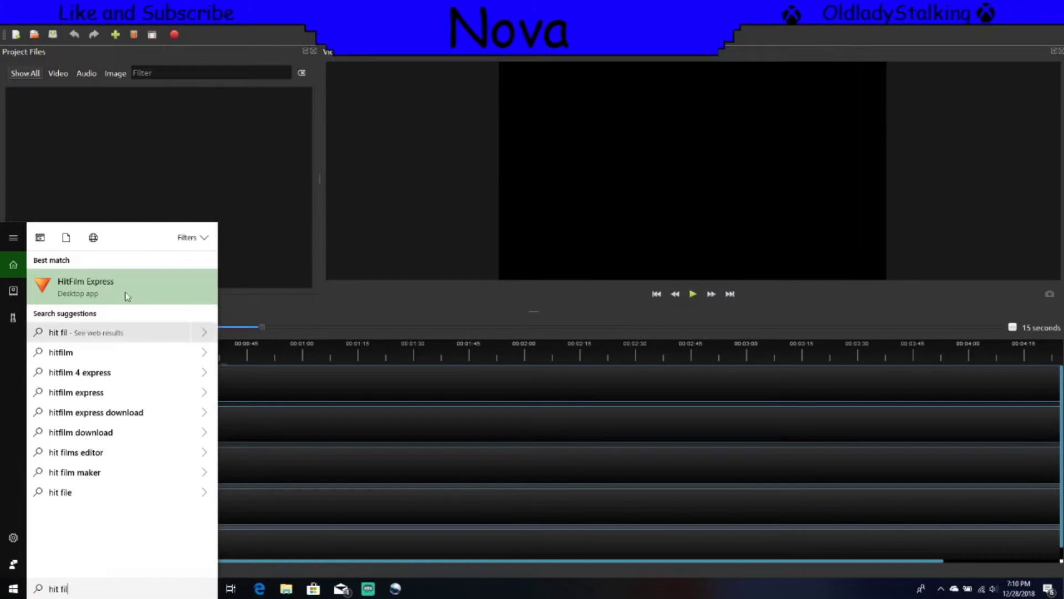
{"action": "left_click", "coordinate": [116, 281]}
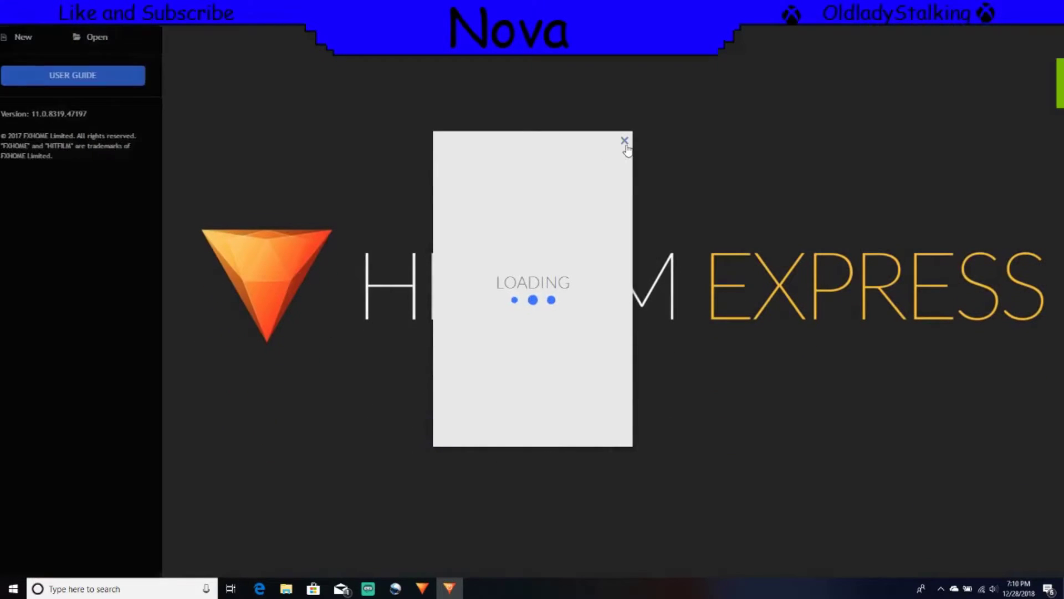
Dismiss the loading popup and start a new 1080p Full HD @ 60 fps HitFilm project
{"action": "left_click", "coordinate": [625, 142]}
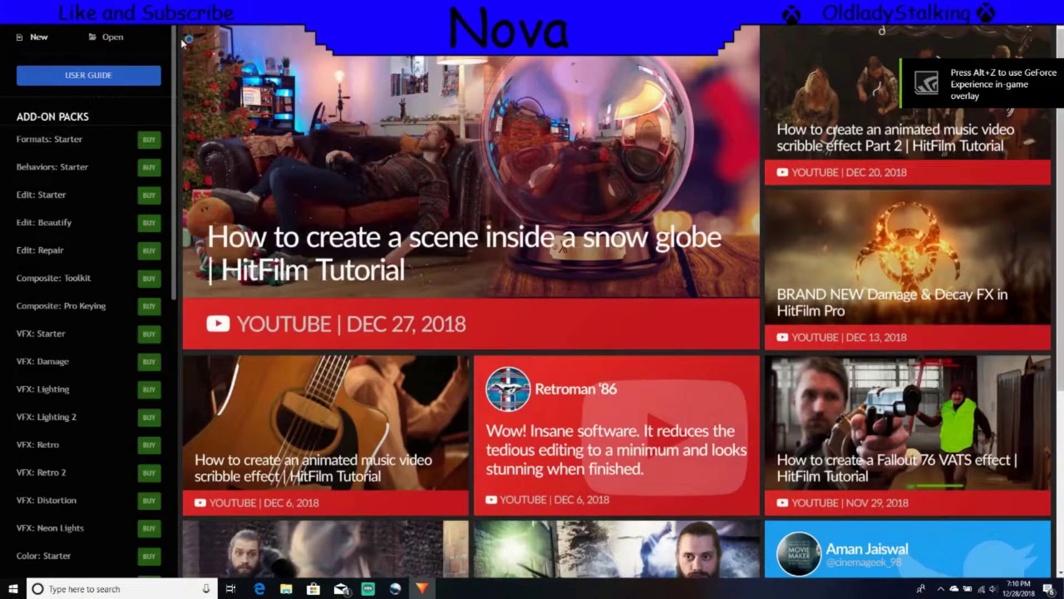
{"action": "left_click", "coordinate": [33, 37]}
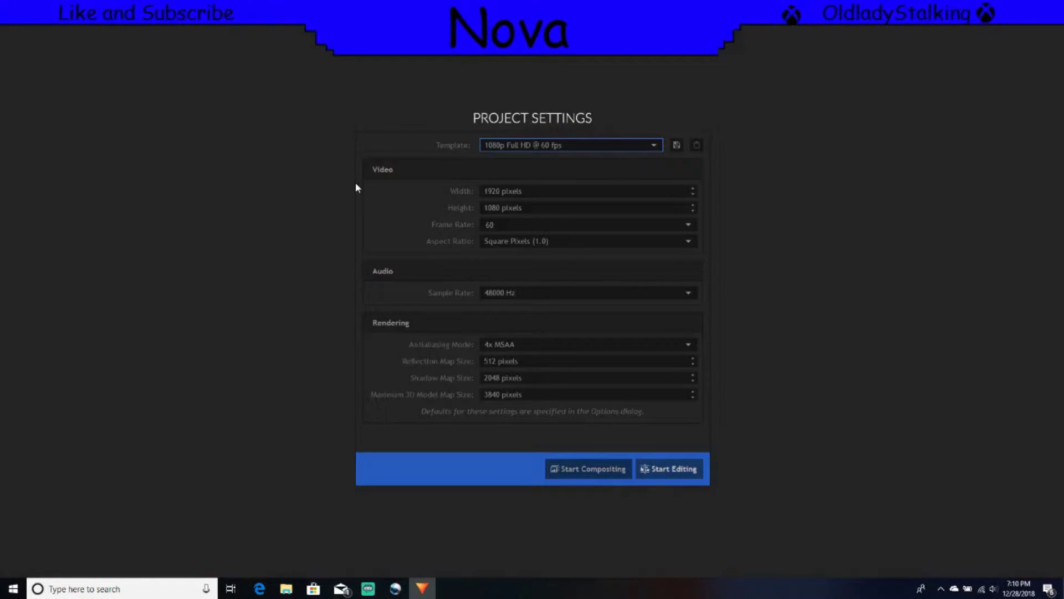
{"action": "left_click", "coordinate": [667, 468]}
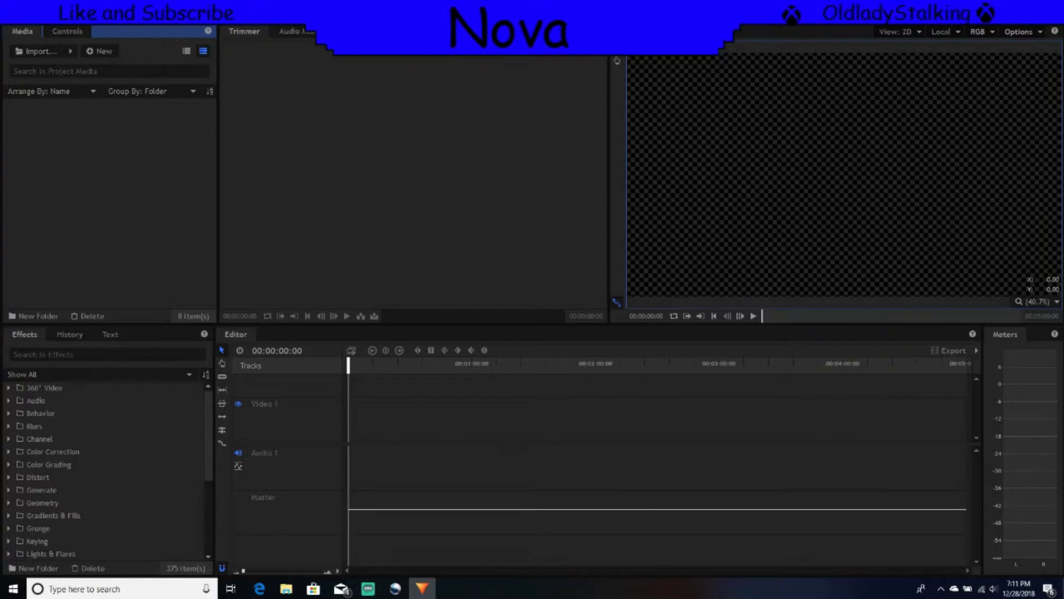
Switch HitFilm to the Editing workspace layout and show the clip controls panel
{"action": "left_click", "coordinate": [424, 13]}
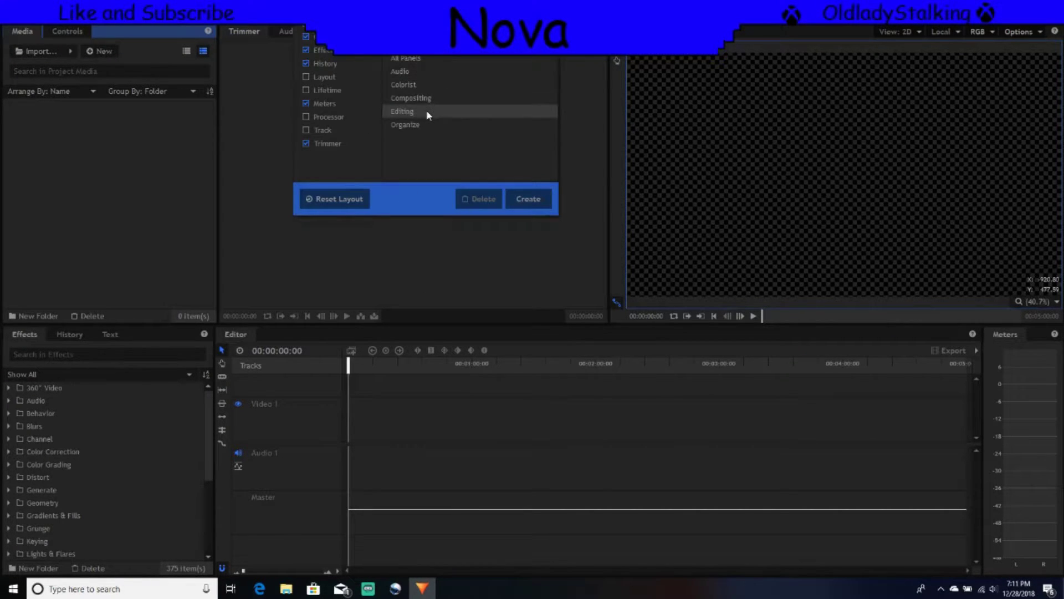
{"action": "left_click", "coordinate": [402, 110]}
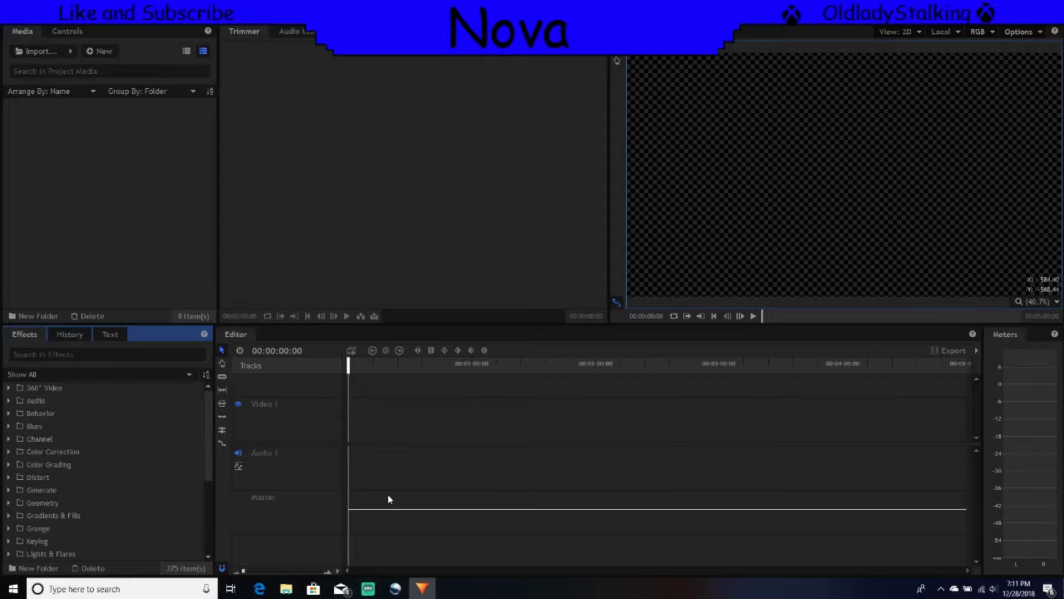
{"action": "left_click", "coordinate": [684, 67]}
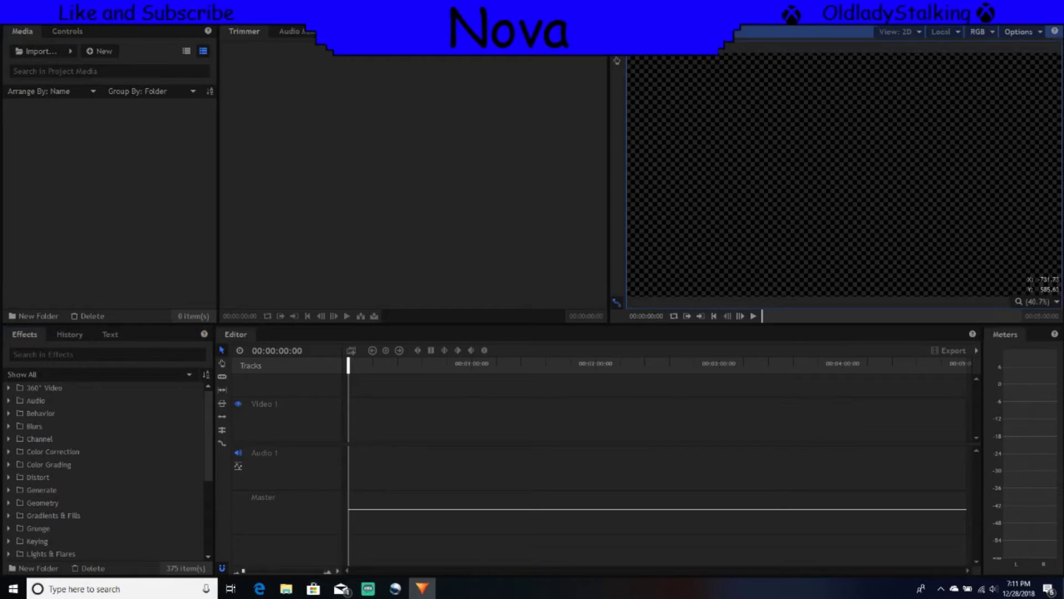
{"action": "left_click", "coordinate": [86, 31]}
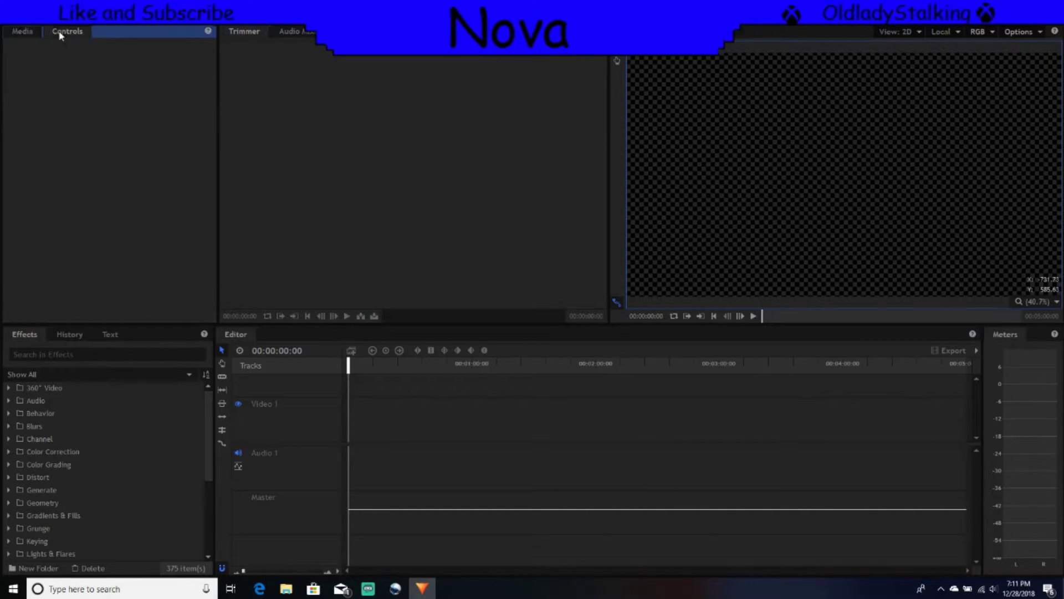
{"action": "scroll", "coordinate": [21, 457], "scroll_direction": "down", "scroll_amount": 2}
{"action": "scroll", "coordinate": [30, 443], "scroll_direction": "up", "scroll_amount": 2}
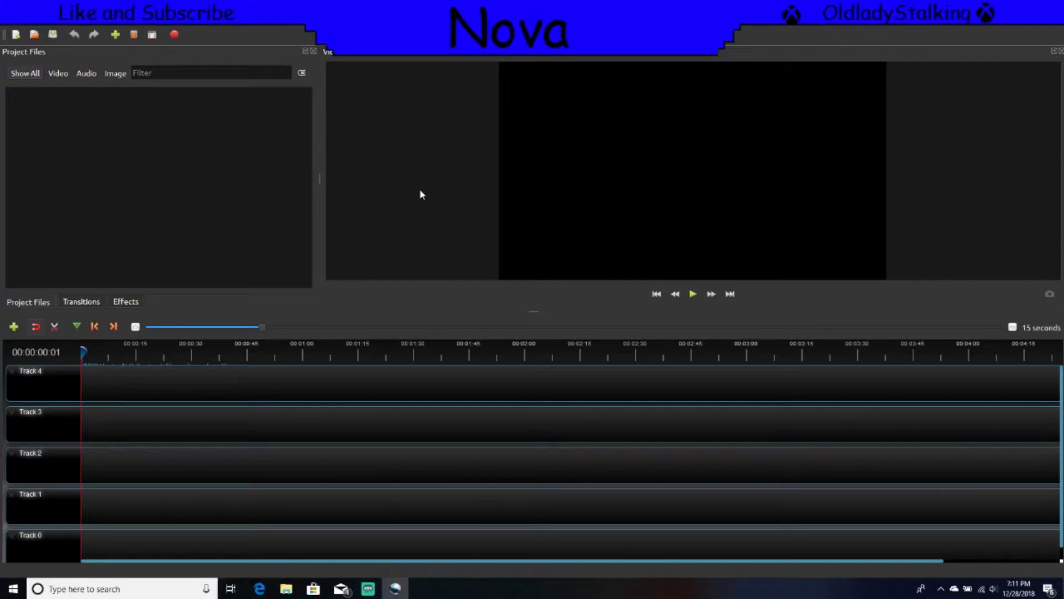
{"action": "left_click", "coordinate": [369, 589]}
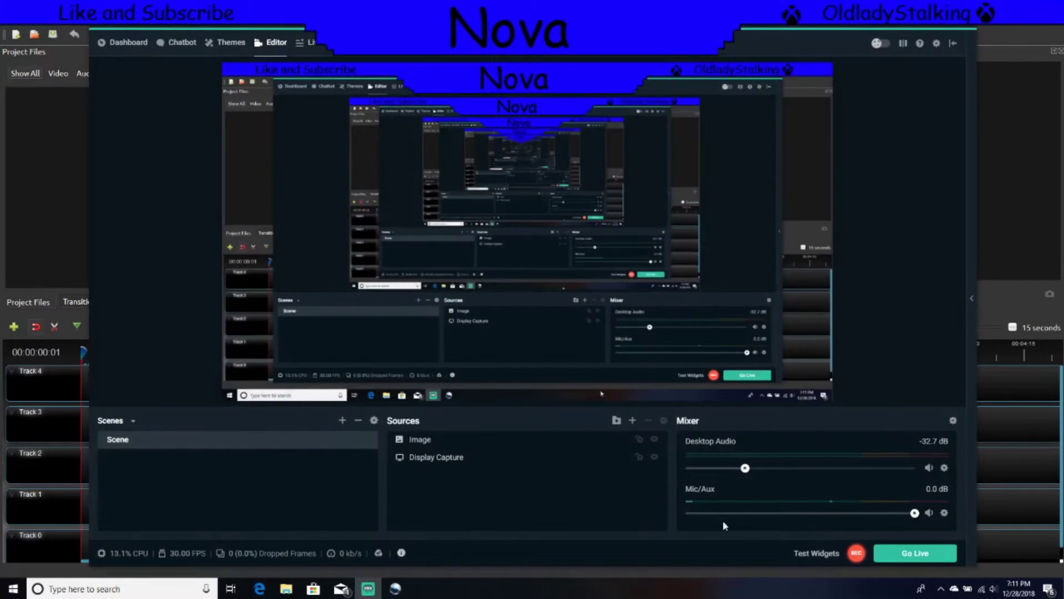
{"action": "left_click", "coordinate": [931, 31]}
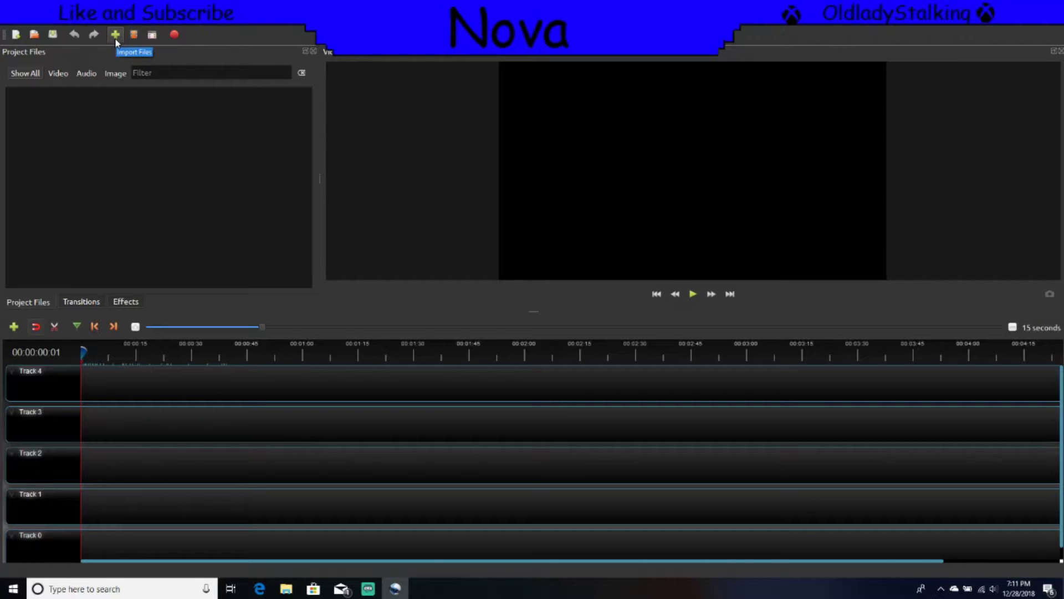
Import the dance intro video from the D: drive's Videos folder
{"action": "left_click", "coordinate": [116, 36]}
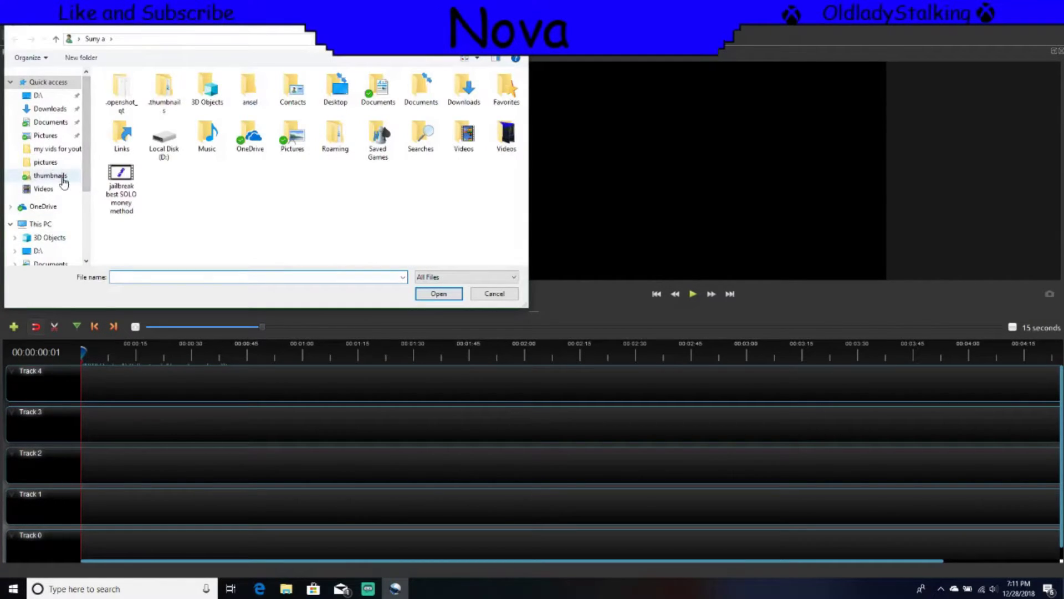
{"action": "scroll", "coordinate": [42, 184], "scroll_direction": "down", "scroll_amount": 1}
{"action": "scroll", "coordinate": [38, 182], "scroll_direction": "down", "scroll_amount": 2}
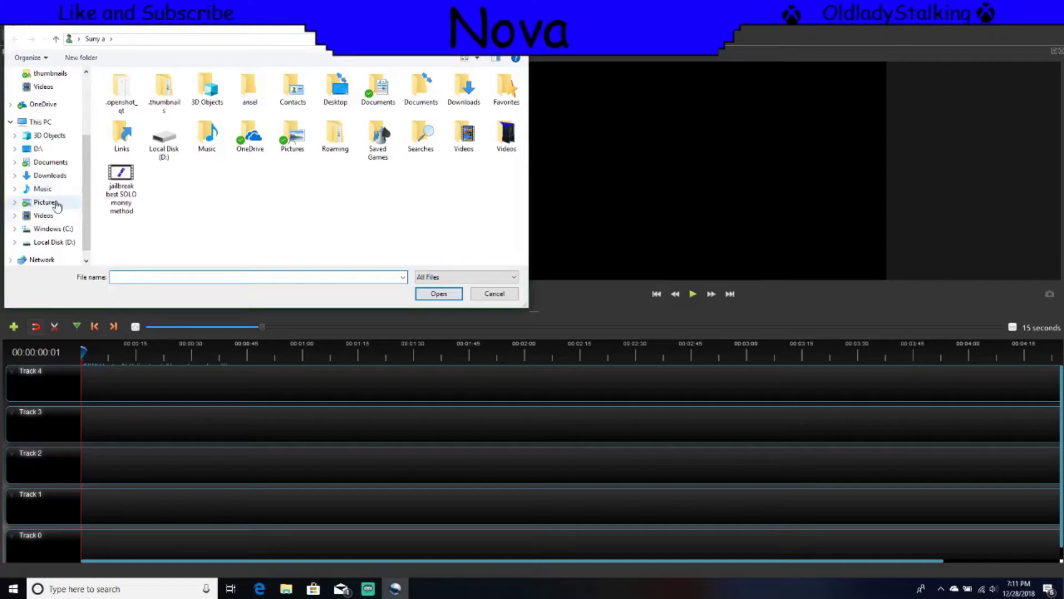
{"action": "left_click", "coordinate": [39, 148]}
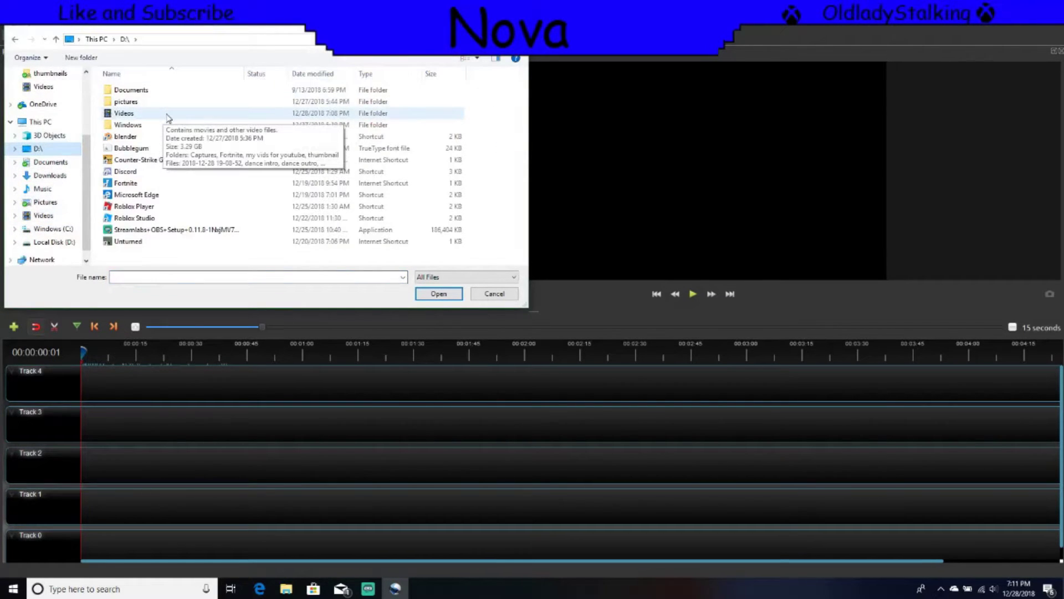
{"action": "left_click", "coordinate": [166, 117]}
{"action": "left_click", "coordinate": [439, 293]}
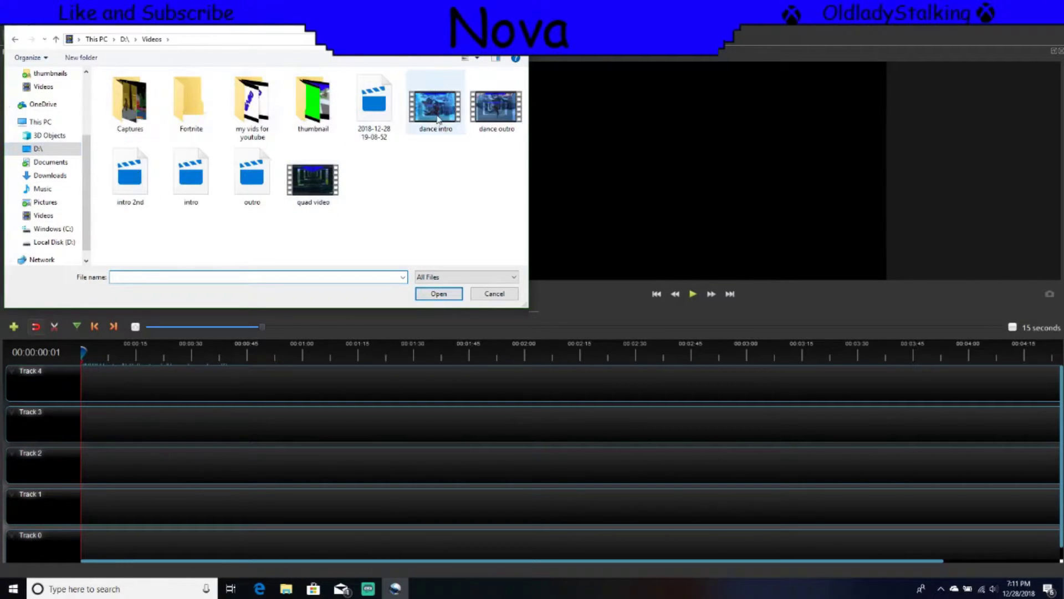
{"action": "double_click", "coordinate": [433, 142]}
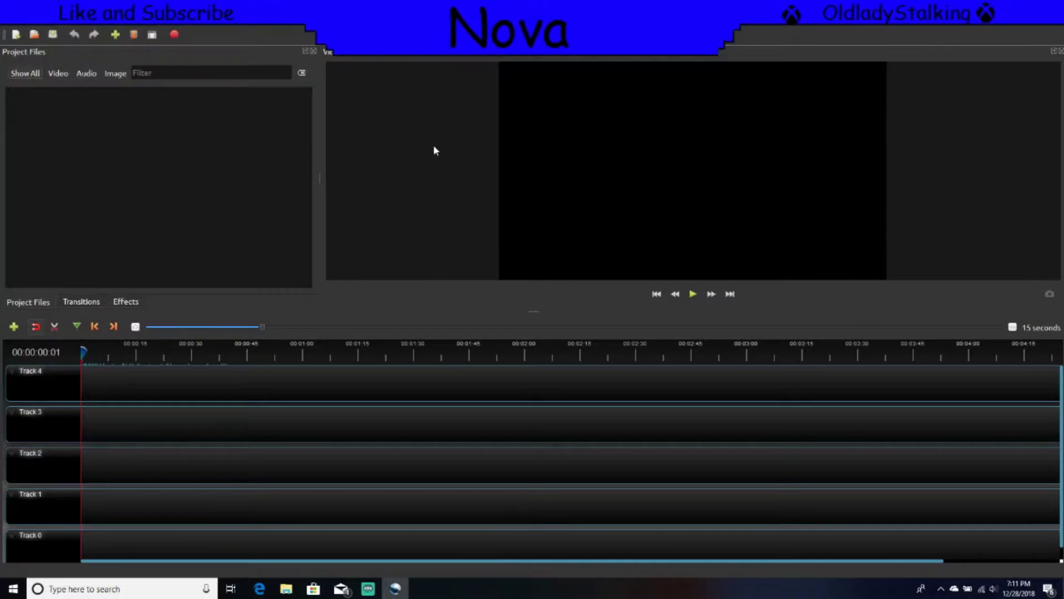
Import the dance outro and quad video files into the project
{"action": "left_click", "coordinate": [114, 34]}
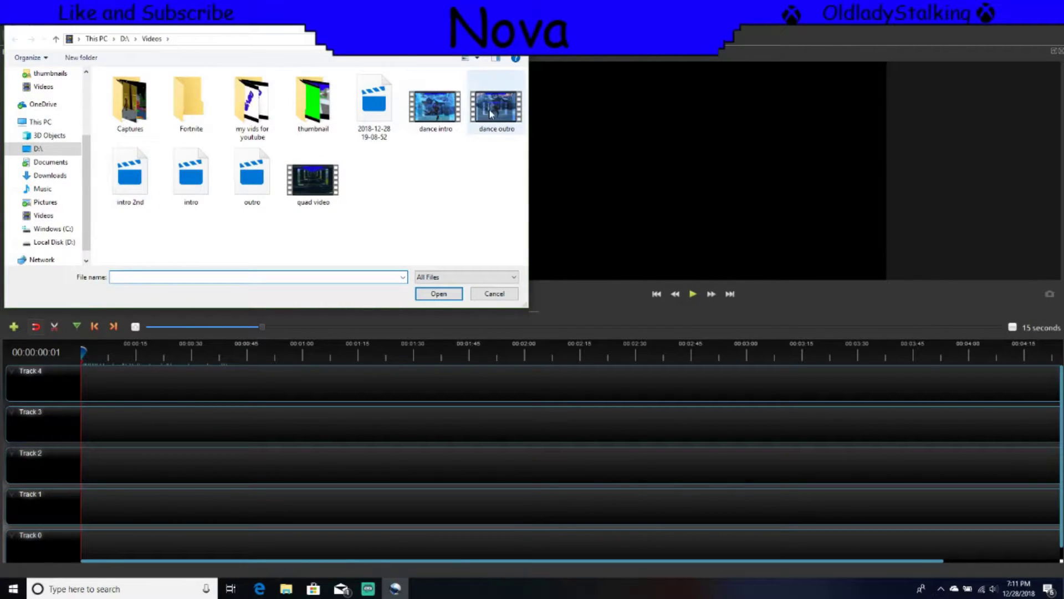
{"action": "left_click", "coordinate": [476, 123]}
{"action": "left_click", "coordinate": [439, 294]}
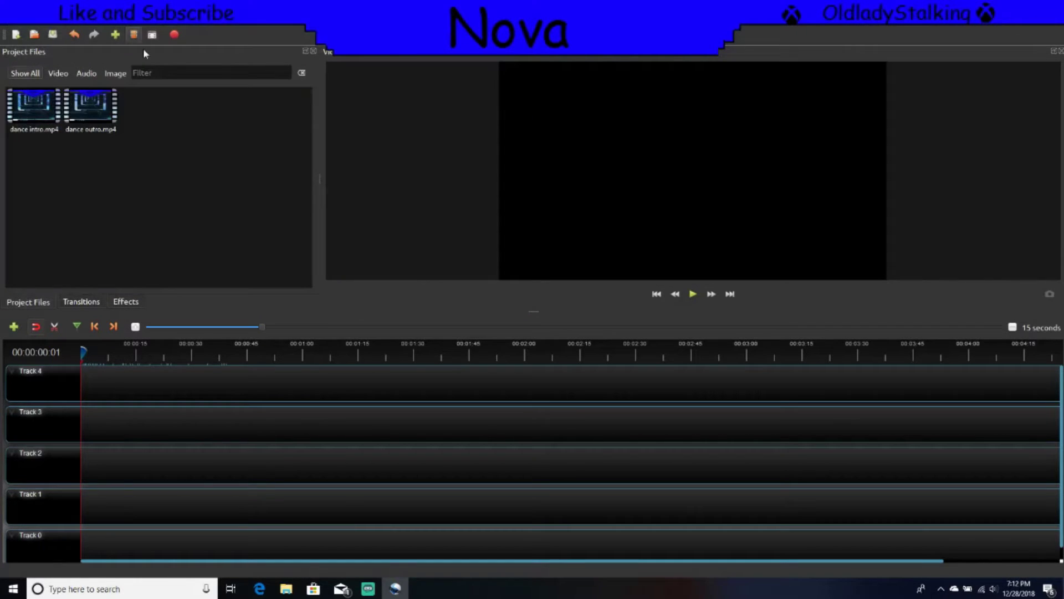
{"action": "left_click", "coordinate": [116, 37]}
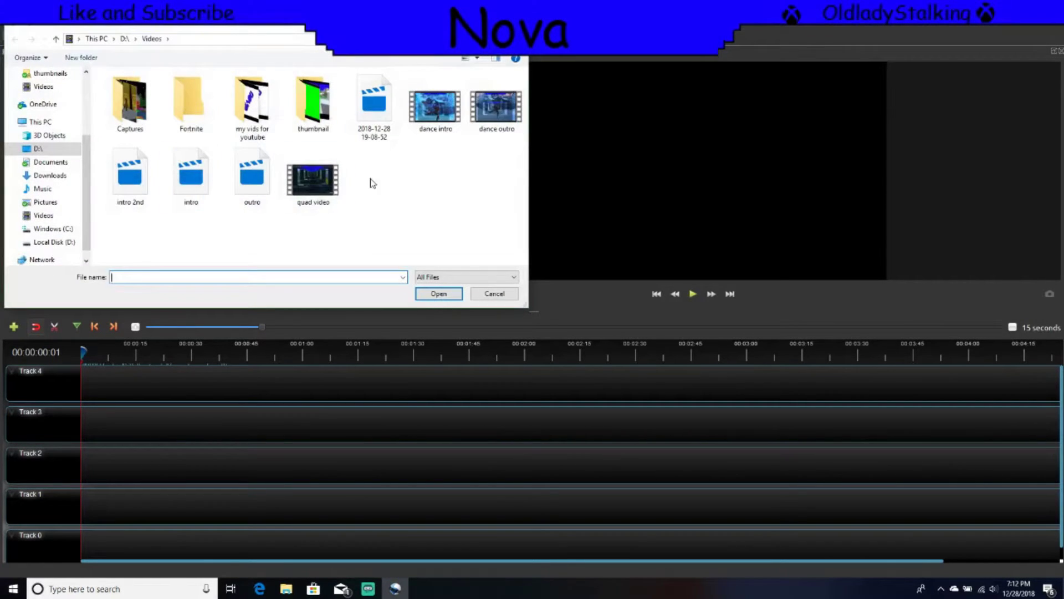
{"action": "left_click", "coordinate": [313, 179]}
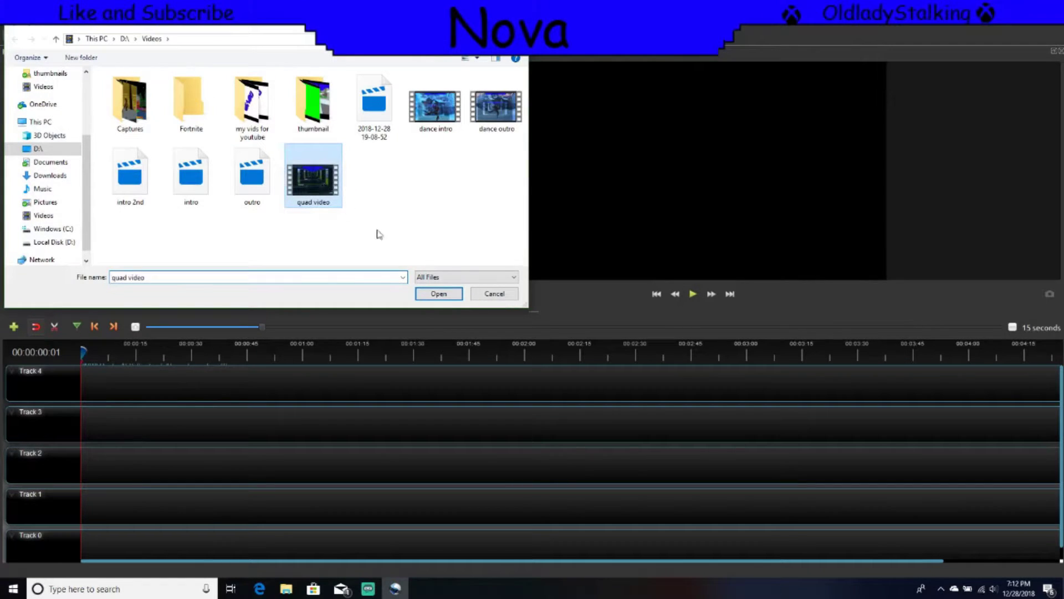
{"action": "left_click", "coordinate": [438, 293]}
Dismiss the invalid-file error for the 2018-12-28 recording, import intro.mkv, then remove it
{"action": "left_click", "coordinate": [115, 35]}
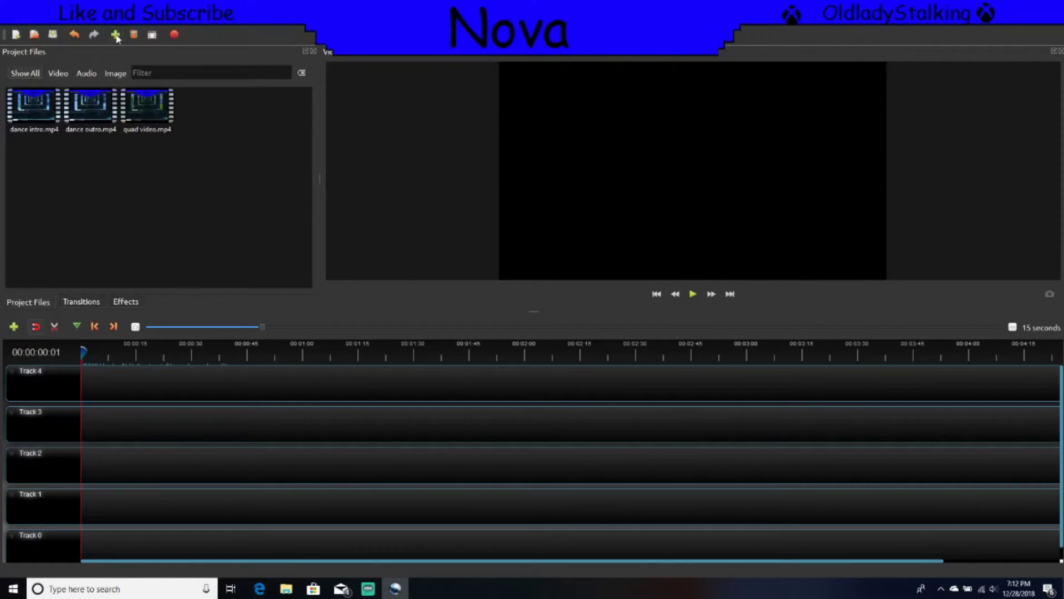
{"action": "left_click", "coordinate": [375, 106]}
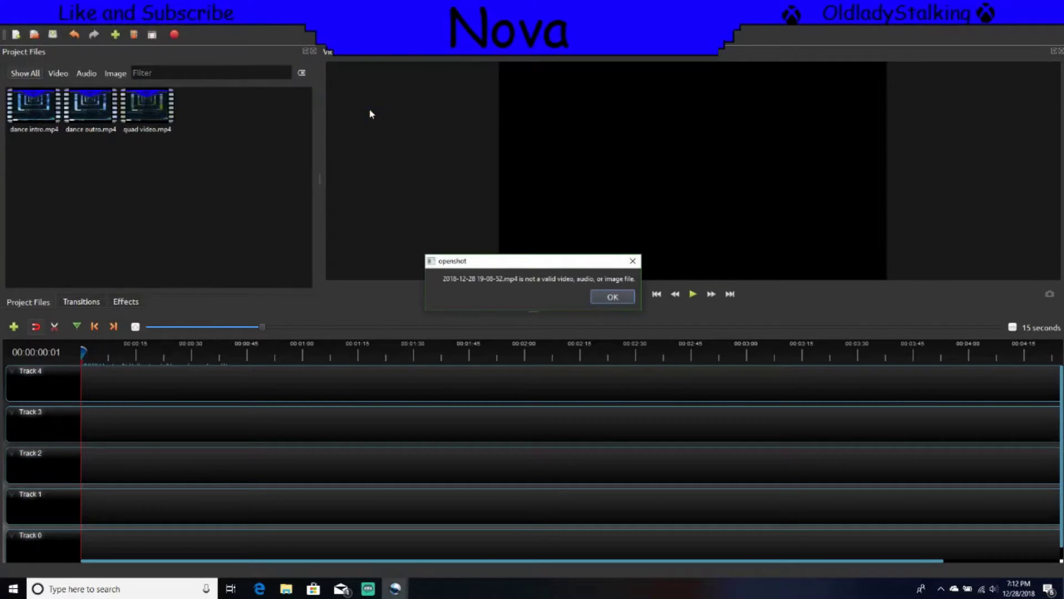
{"action": "left_click", "coordinate": [612, 297]}
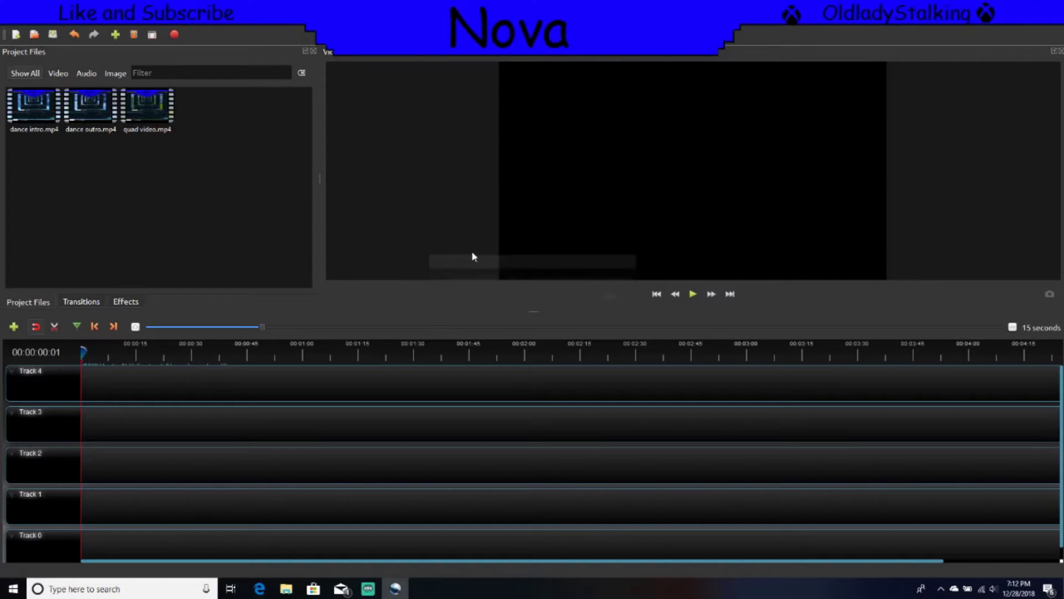
{"action": "left_click", "coordinate": [115, 34]}
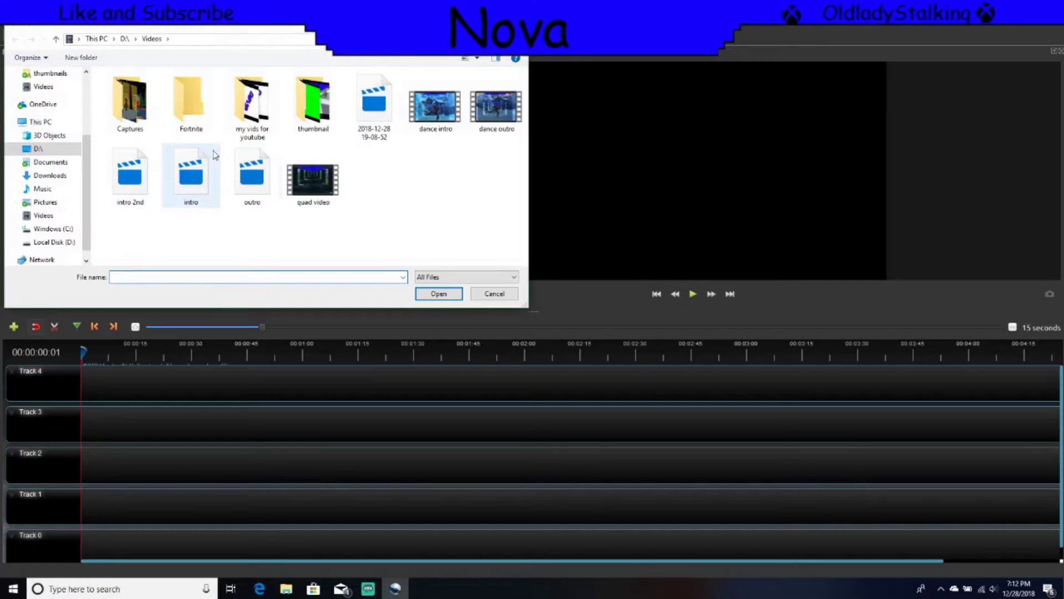
{"action": "left_click", "coordinate": [202, 185]}
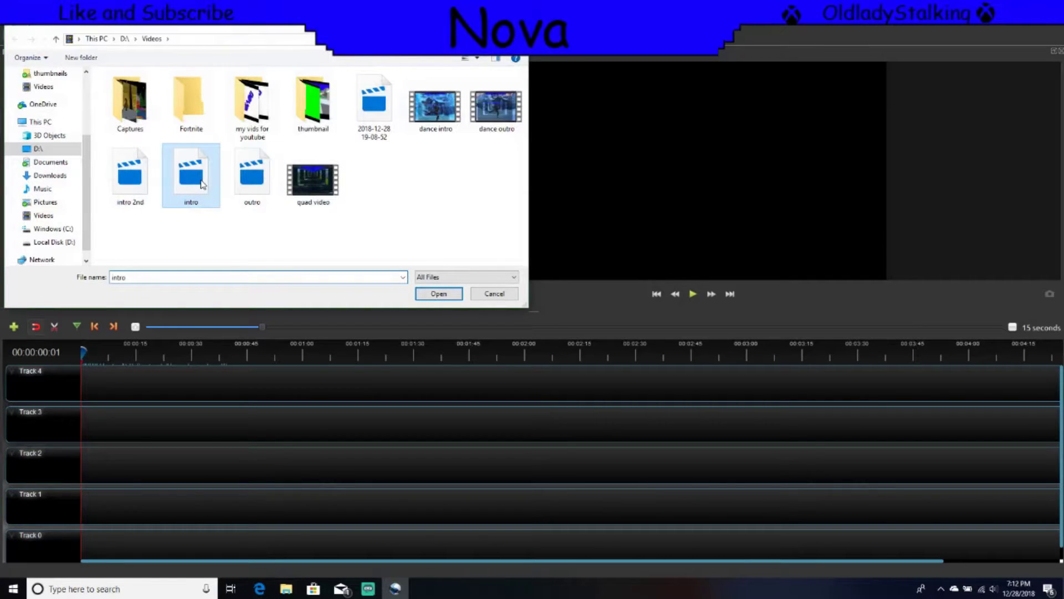
{"action": "left_click", "coordinate": [449, 300]}
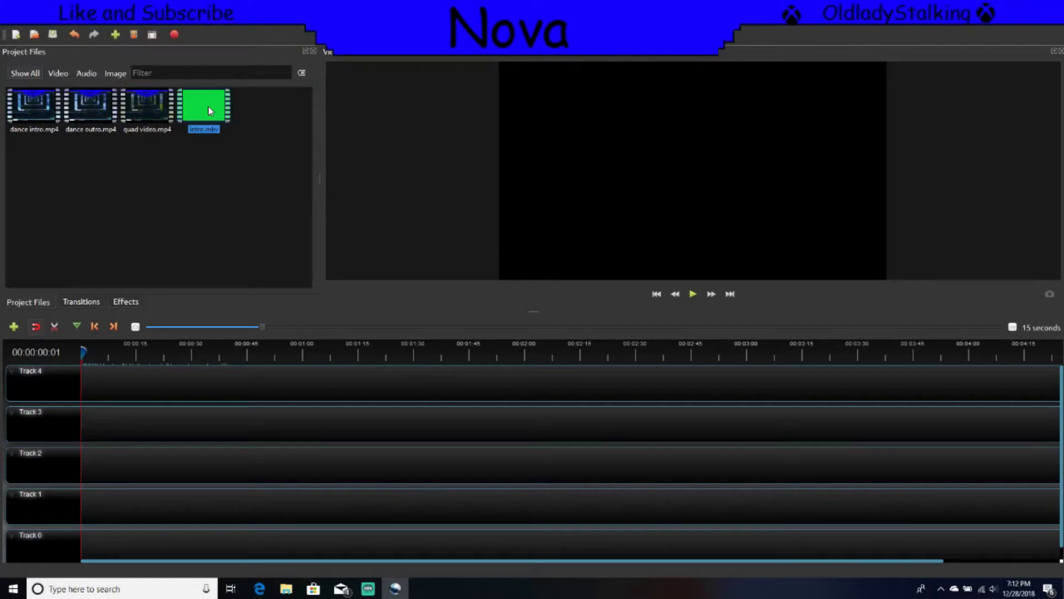
{"action": "right_click", "coordinate": [209, 106]}
{"action": "left_click", "coordinate": [247, 198]}
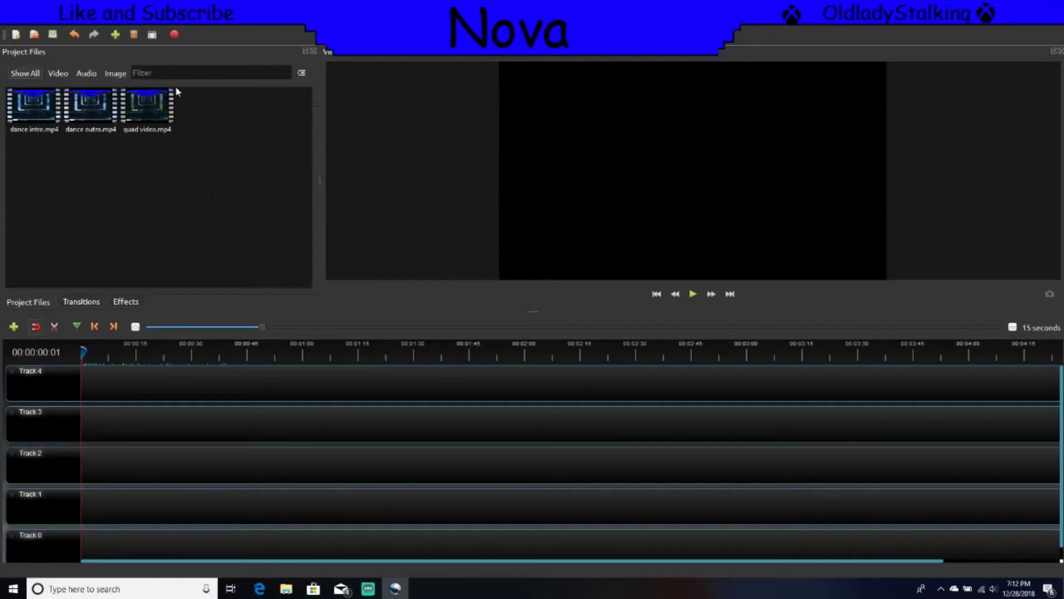
Import the intro 2nd.mkv file into the project
{"action": "left_click", "coordinate": [115, 36]}
{"action": "left_click", "coordinate": [125, 188]}
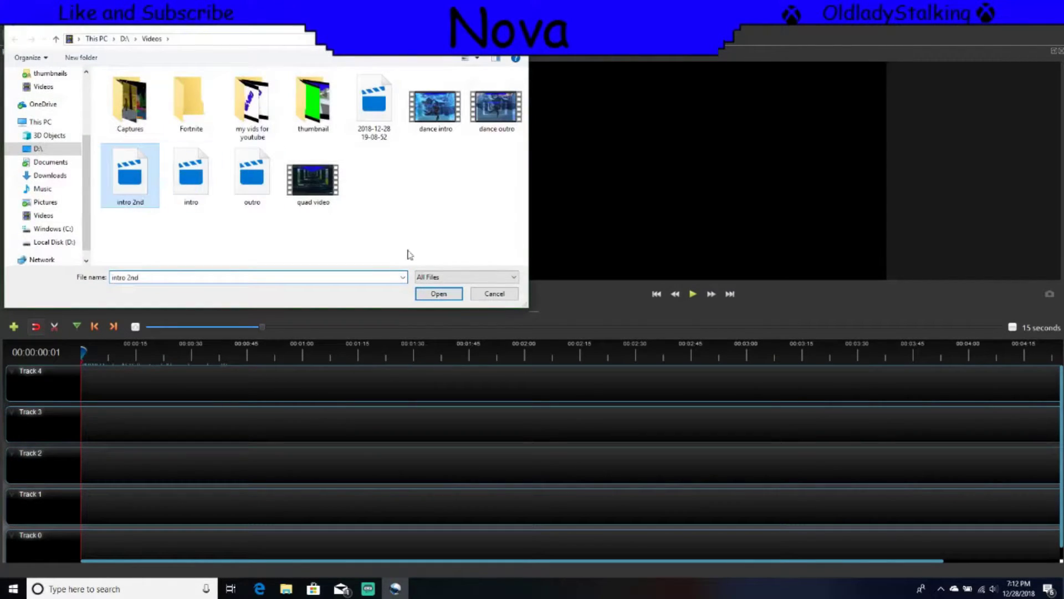
{"action": "left_click", "coordinate": [439, 294]}
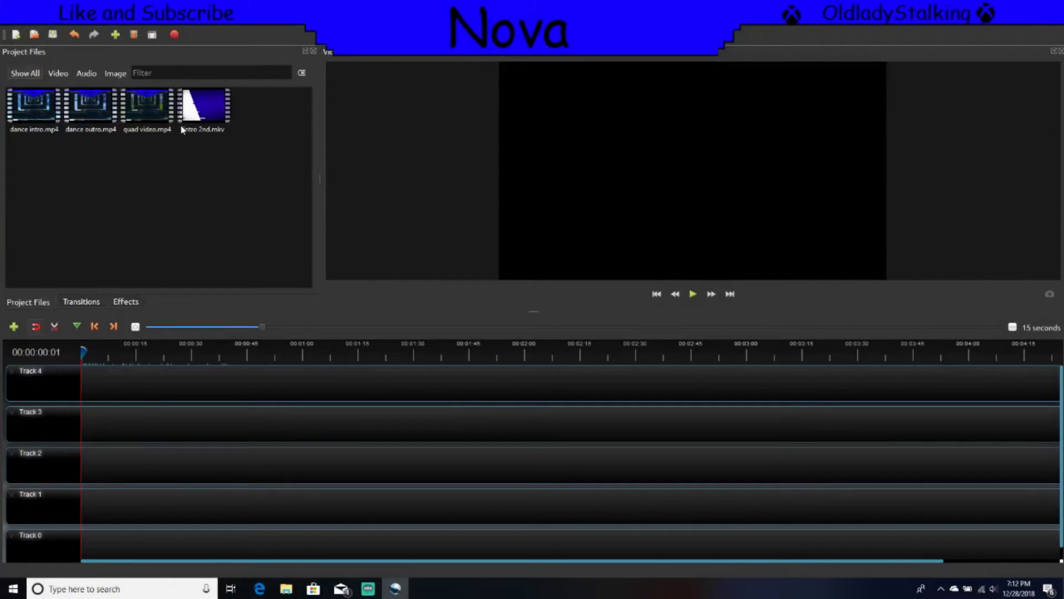
Place intro 2nd.mkv at 00:00 on Track 4 and preview it
{"action": "mouse_move", "coordinate": [204, 108]}
{"action": "left_mouse_down"}
{"action": "mouse_move", "coordinate": [112, 389]}
{"action": "mouse_move", "coordinate": [87, 390]}
{"action": "left_mouse_up"}
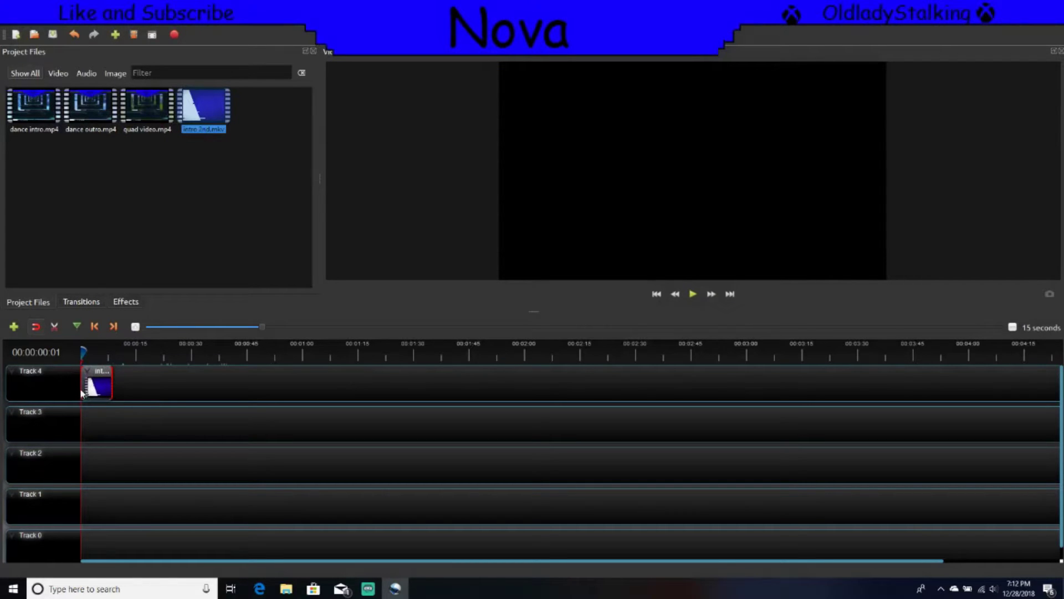
{"action": "left_click", "coordinate": [693, 298]}
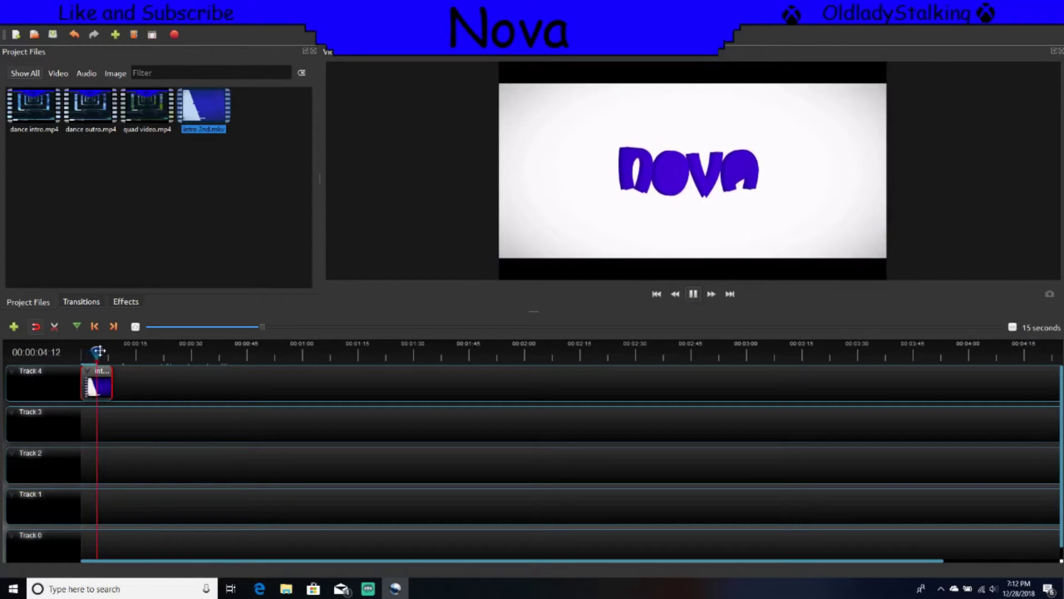
{"action": "key", "text": "Home"}
{"action": "left_click", "coordinate": [695, 290]}
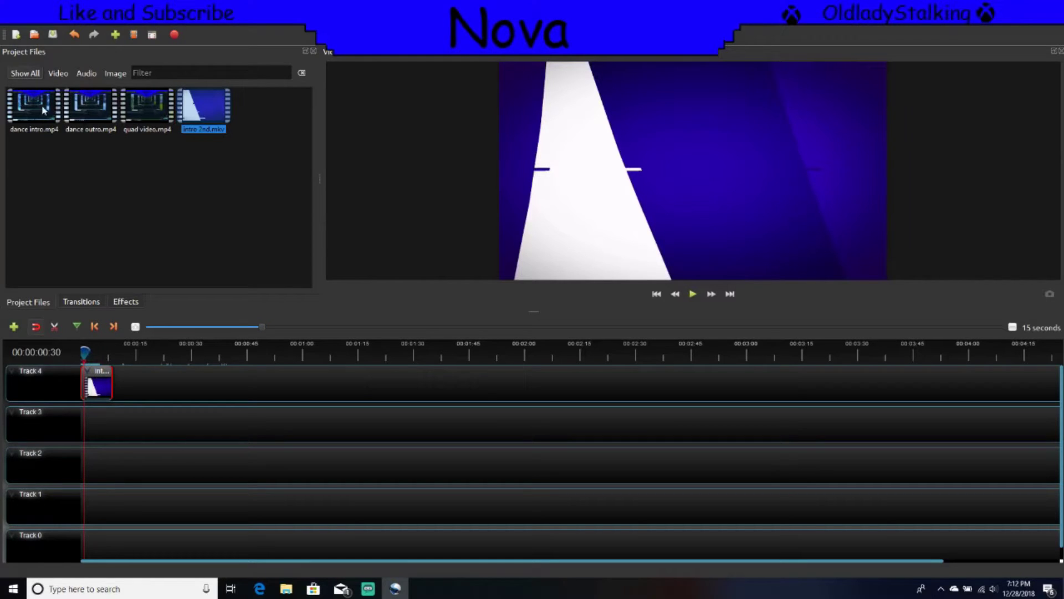
Drop dance intro.mp4 on Track 4 after intro 2nd and play the sequence
{"action": "left_click_drag", "start_coordinate": [35, 104], "coordinate": [134, 384]}
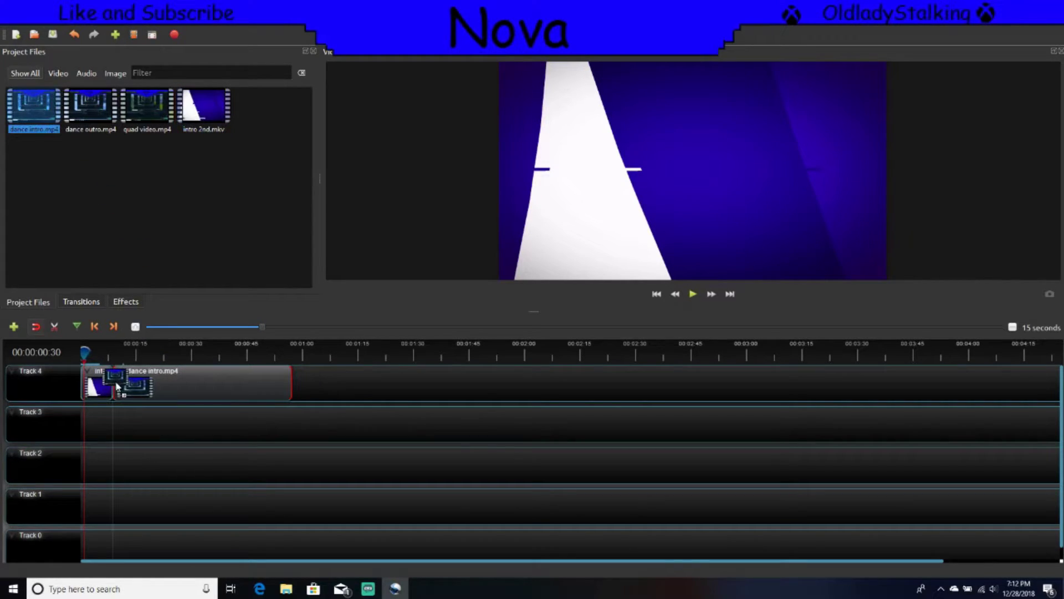
{"action": "left_click", "coordinate": [695, 293]}
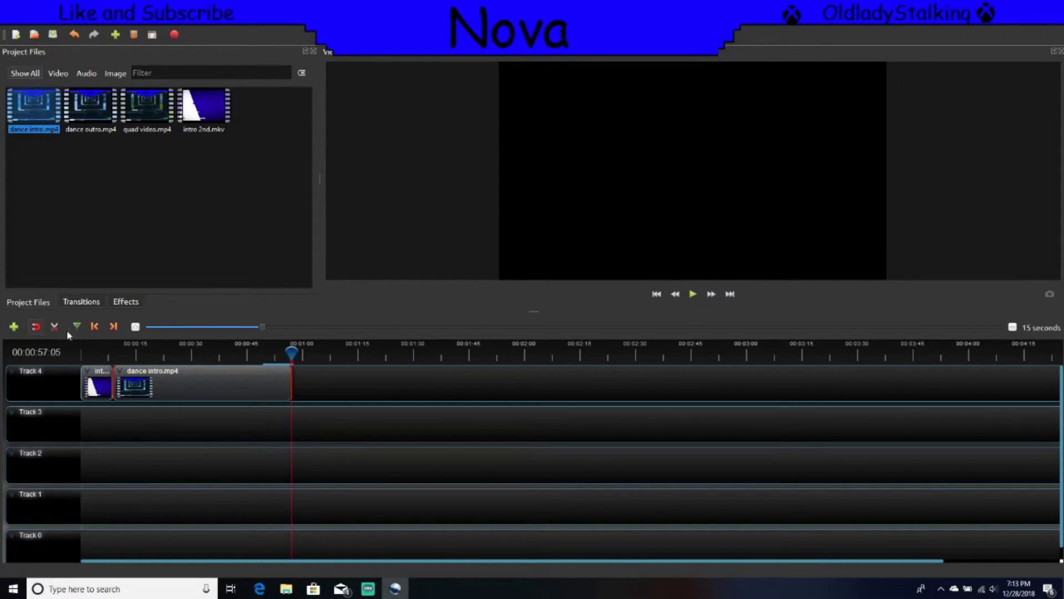
Split dance intro at the cut point with the Razor and delete the short leading piece
{"action": "left_click_drag", "start_coordinate": [292, 352], "coordinate": [122, 354]}
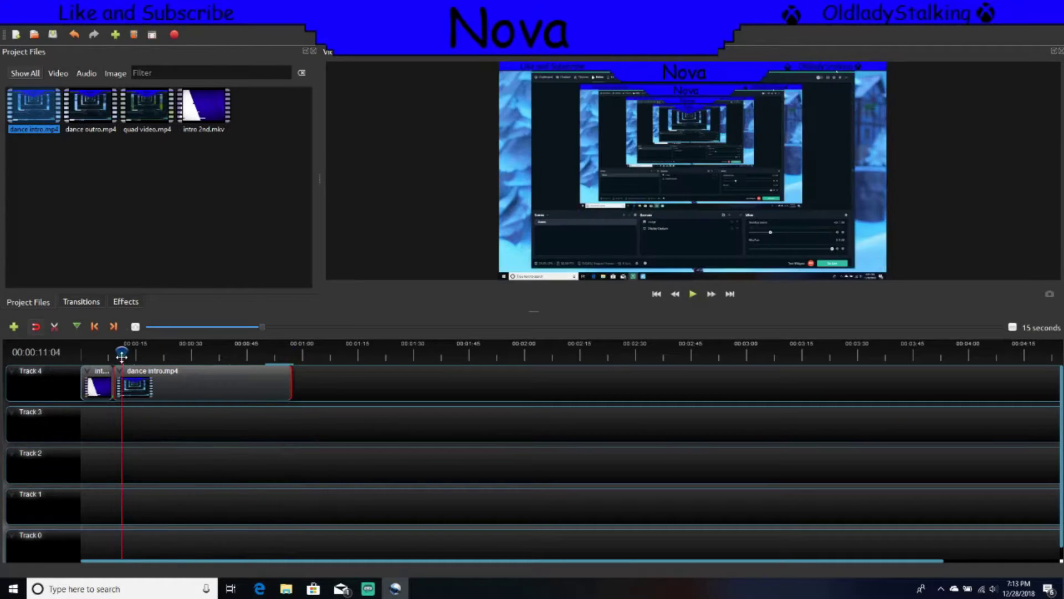
{"action": "left_click", "coordinate": [693, 295]}
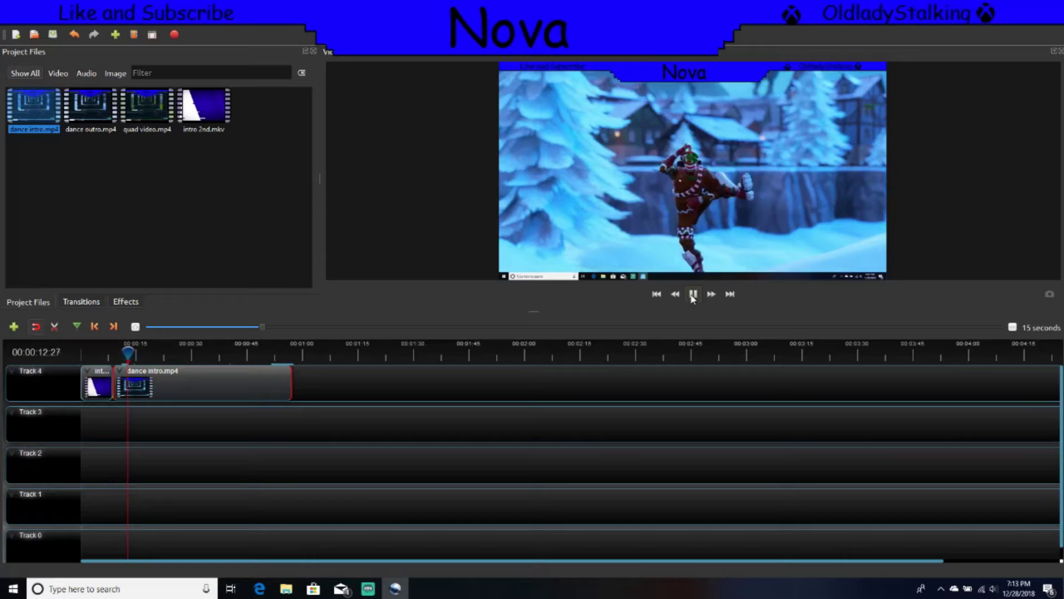
{"action": "left_click", "coordinate": [693, 295]}
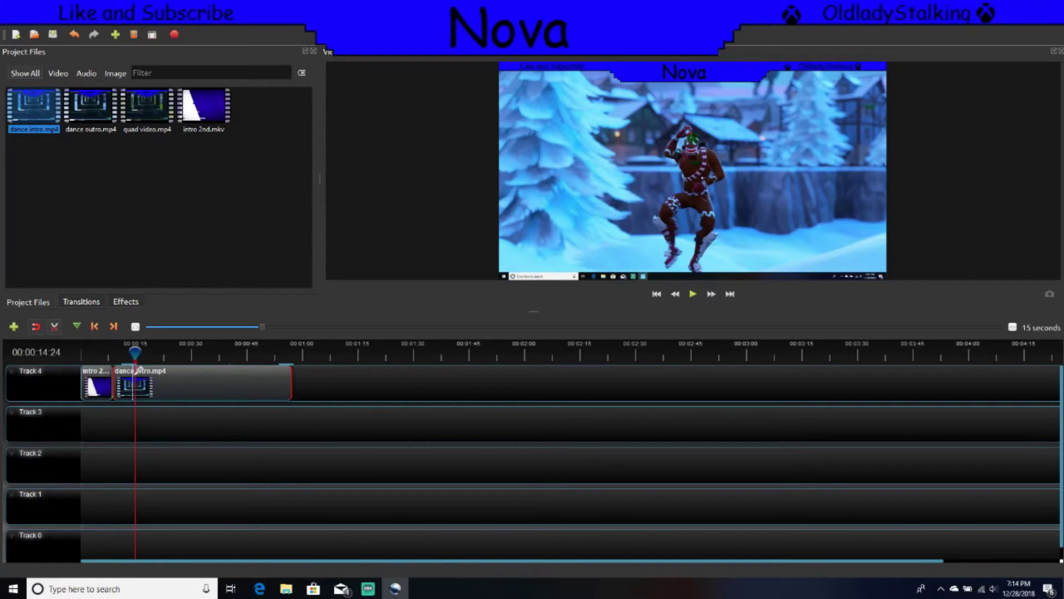
{"action": "left_click", "coordinate": [136, 370]}
{"action": "left_click", "coordinate": [55, 326]}
{"action": "mouse_move", "coordinate": [125, 384]}
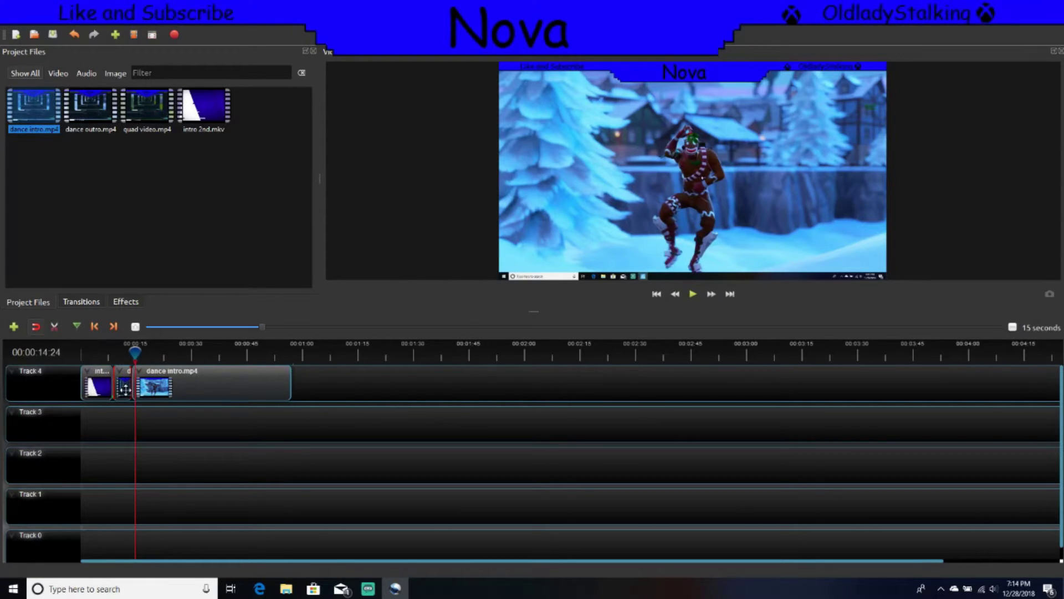
{"action": "key", "text": "Delete"}
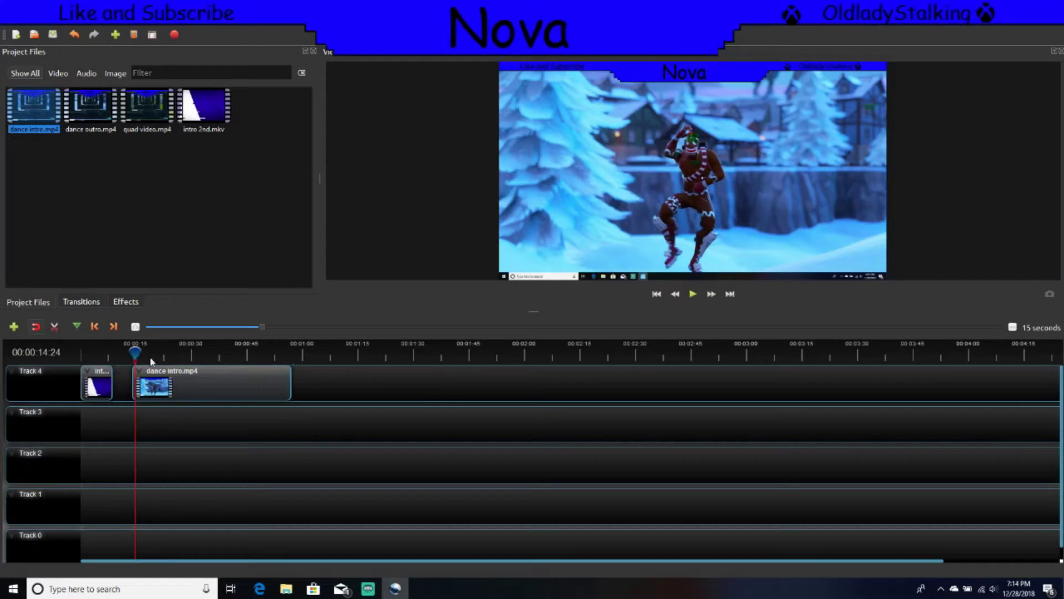
Slide the remaining dance intro left against intro 2nd and preview the join
{"action": "left_click_drag", "start_coordinate": [189, 378], "coordinate": [164, 380]}
{"action": "left_click", "coordinate": [117, 353]}
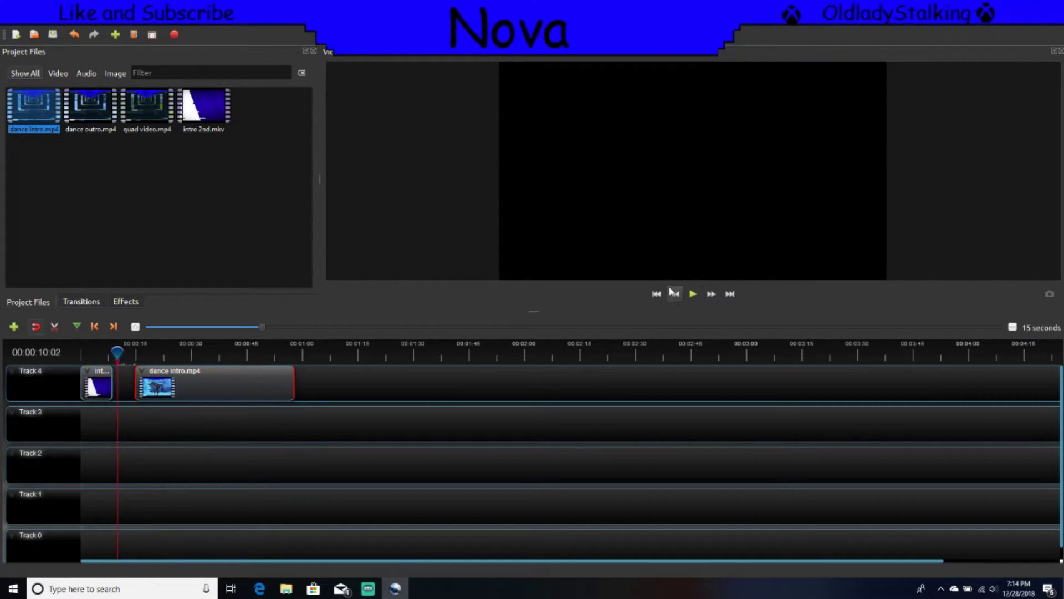
{"action": "left_click", "coordinate": [693, 294]}
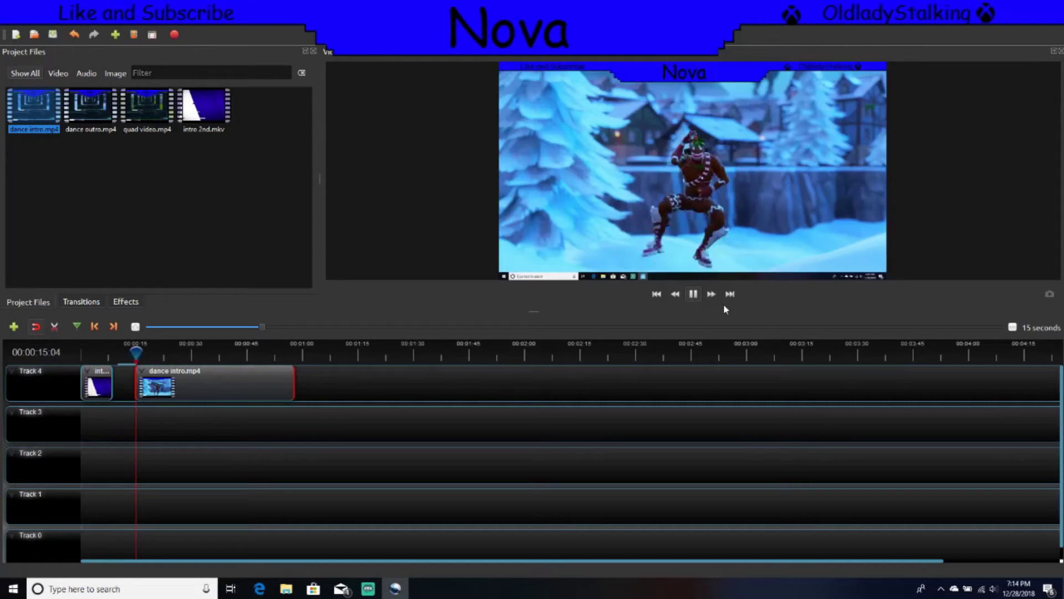
{"action": "left_click_drag", "start_coordinate": [250, 373], "coordinate": [229, 374]}
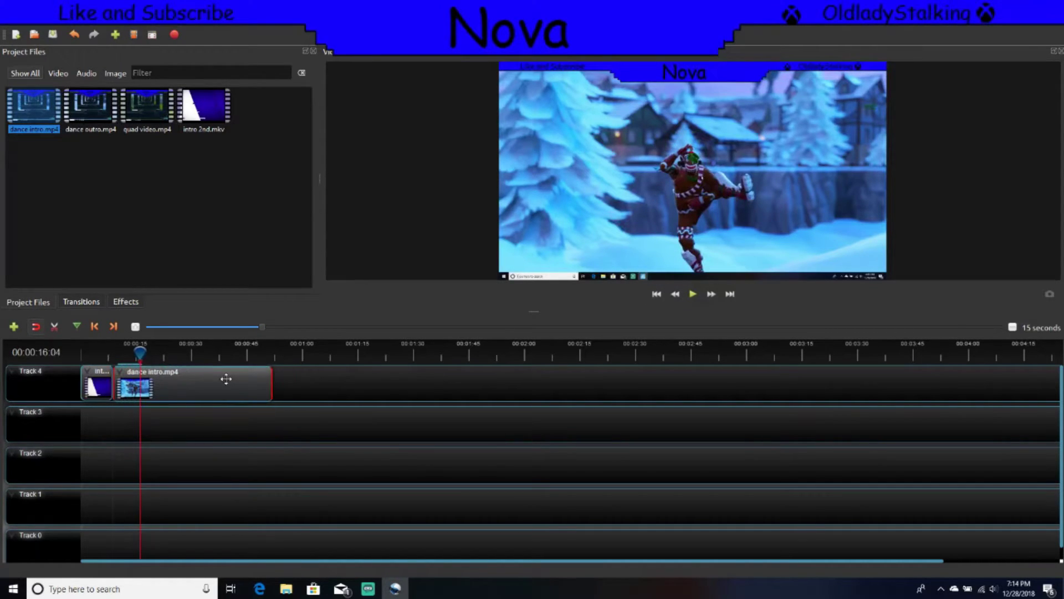
{"action": "left_click_drag", "start_coordinate": [143, 354], "coordinate": [118, 352]}
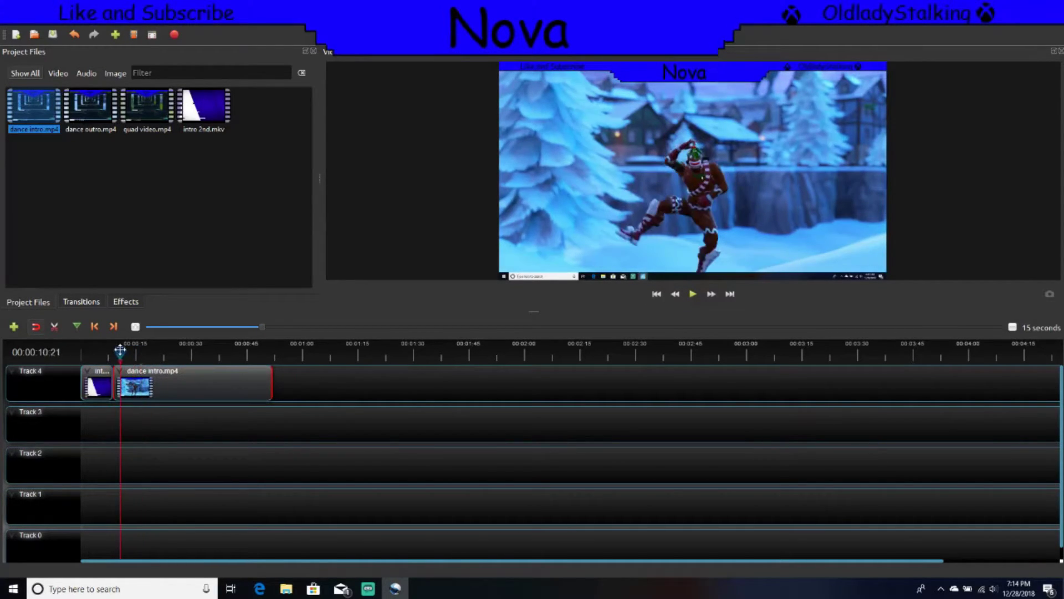
{"action": "left_click", "coordinate": [693, 295]}
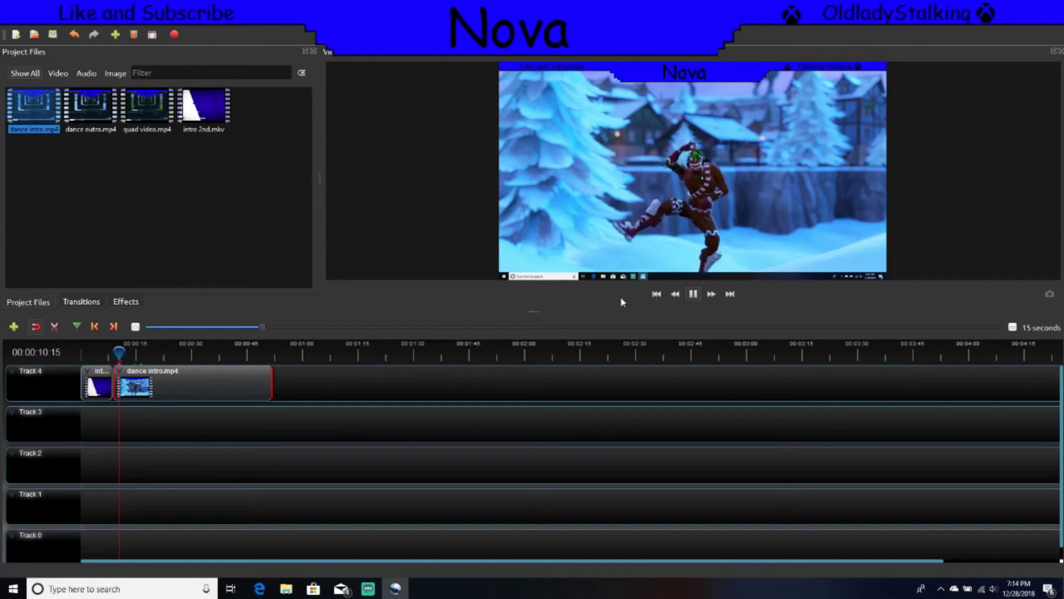
{"action": "left_click_drag", "start_coordinate": [121, 348], "coordinate": [115, 347]}
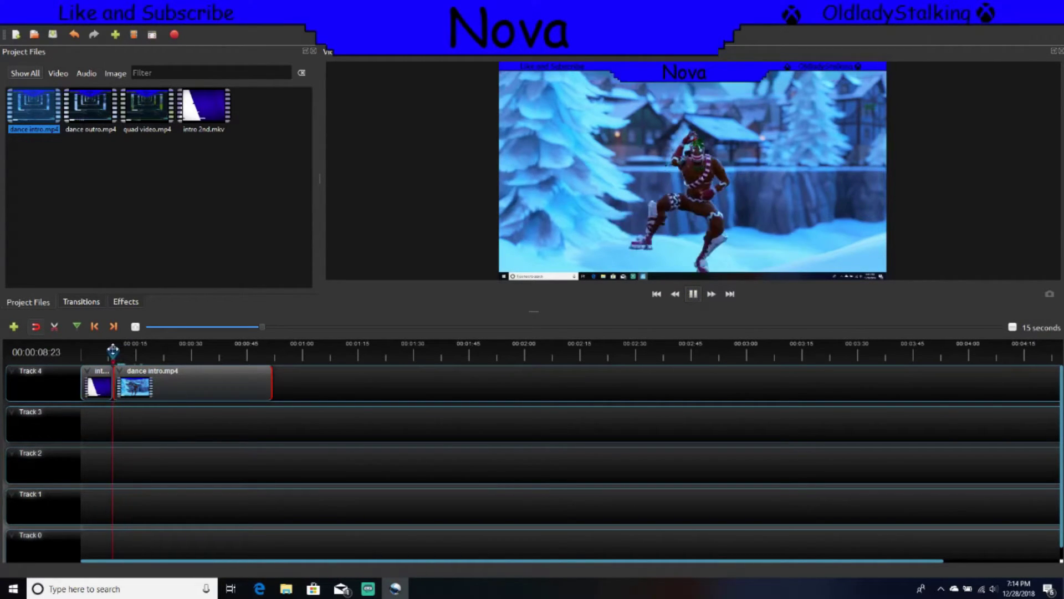
{"action": "left_click", "coordinate": [692, 293]}
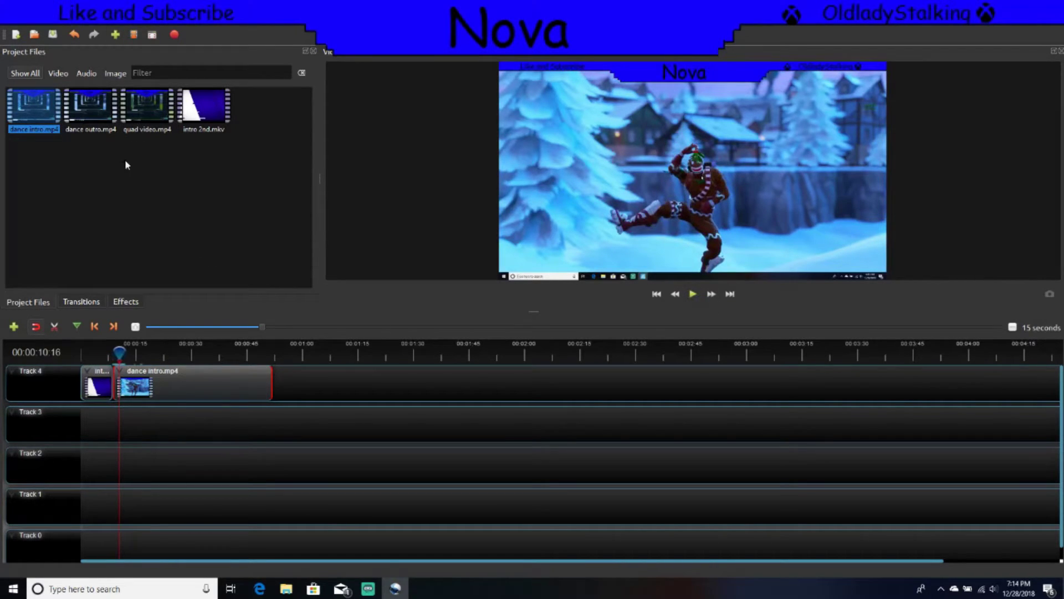
{"action": "left_click_drag", "start_coordinate": [288, 348], "coordinate": [263, 348]}
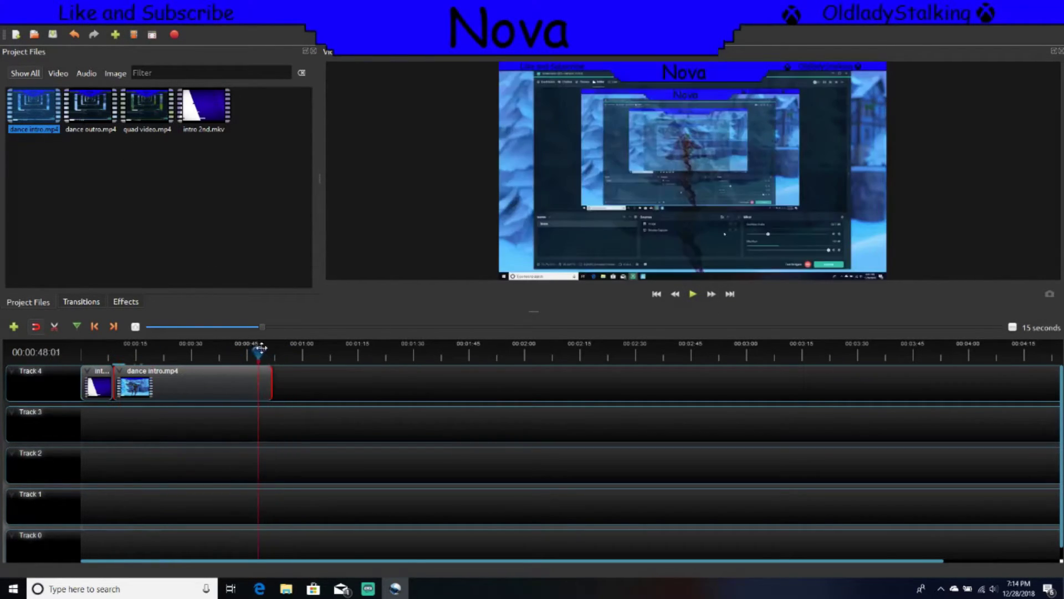
{"action": "left_click", "coordinate": [694, 293]}
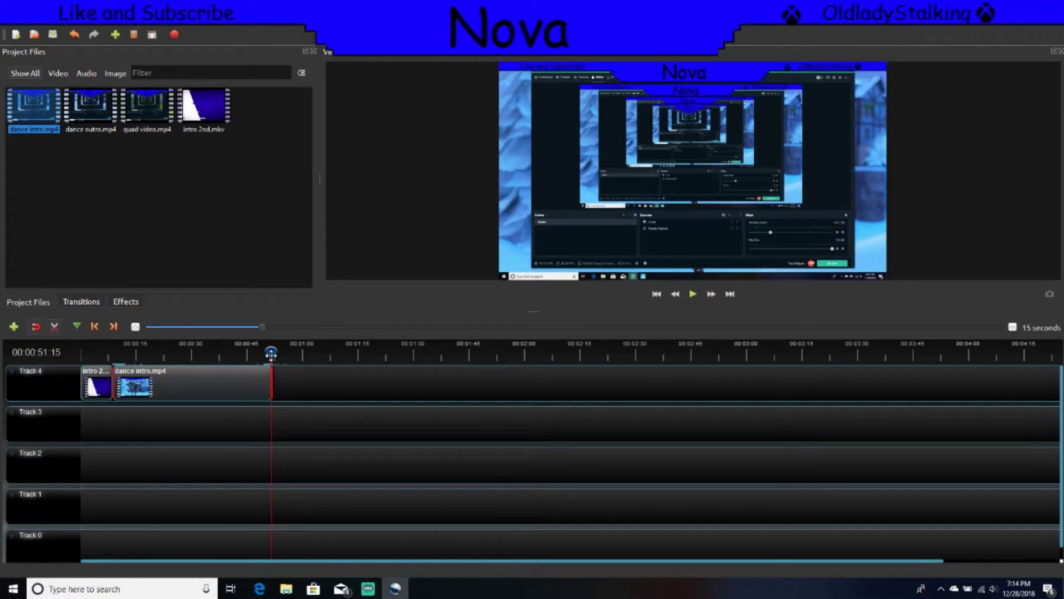
{"action": "left_click_drag", "start_coordinate": [271, 353], "coordinate": [246, 353]}
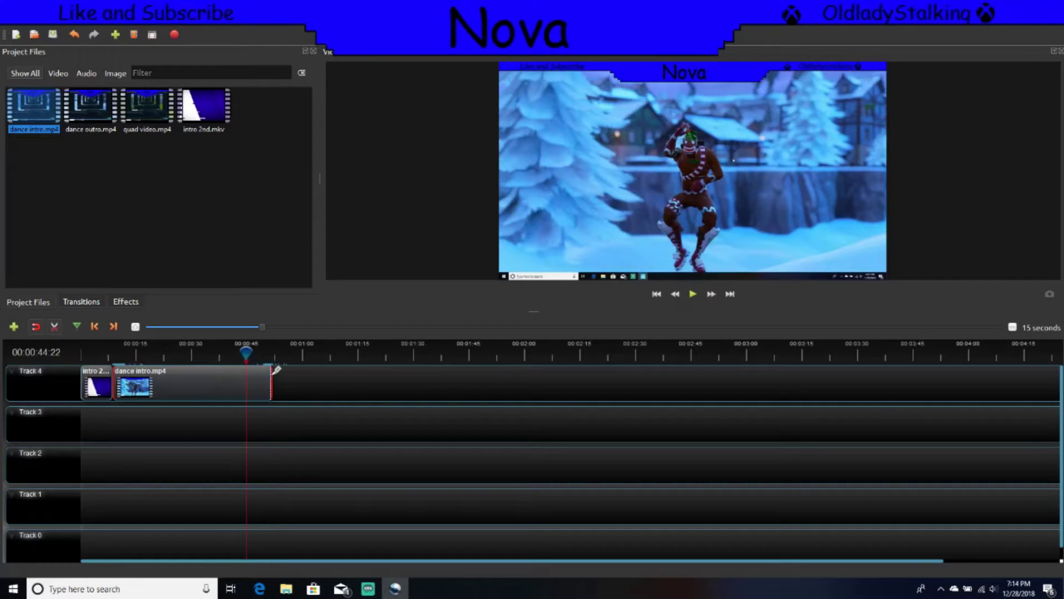
{"action": "left_click_drag", "start_coordinate": [275, 369], "coordinate": [270, 364]}
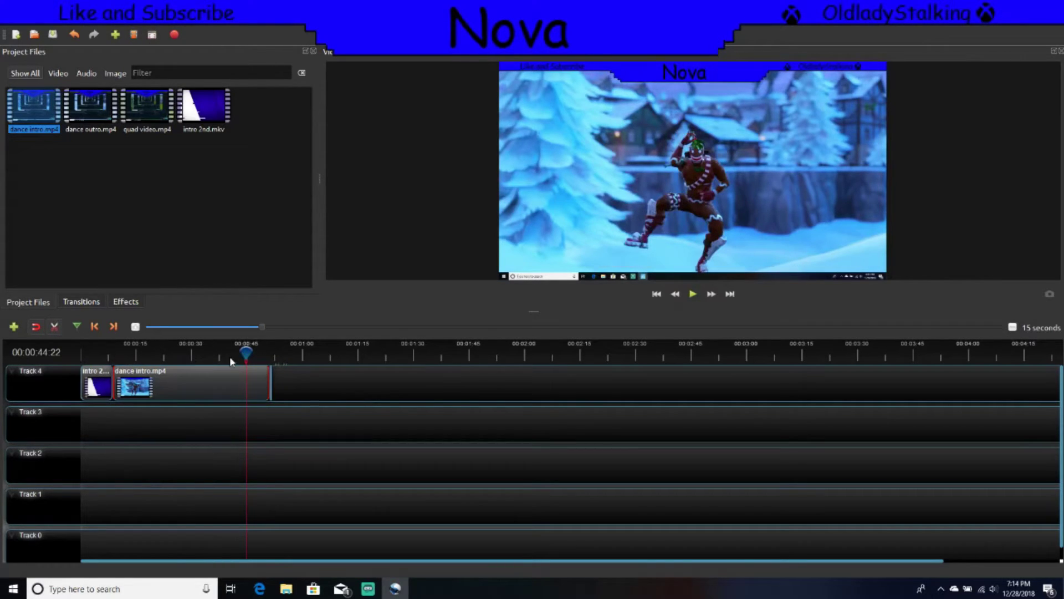
{"action": "left_click", "coordinate": [56, 327]}
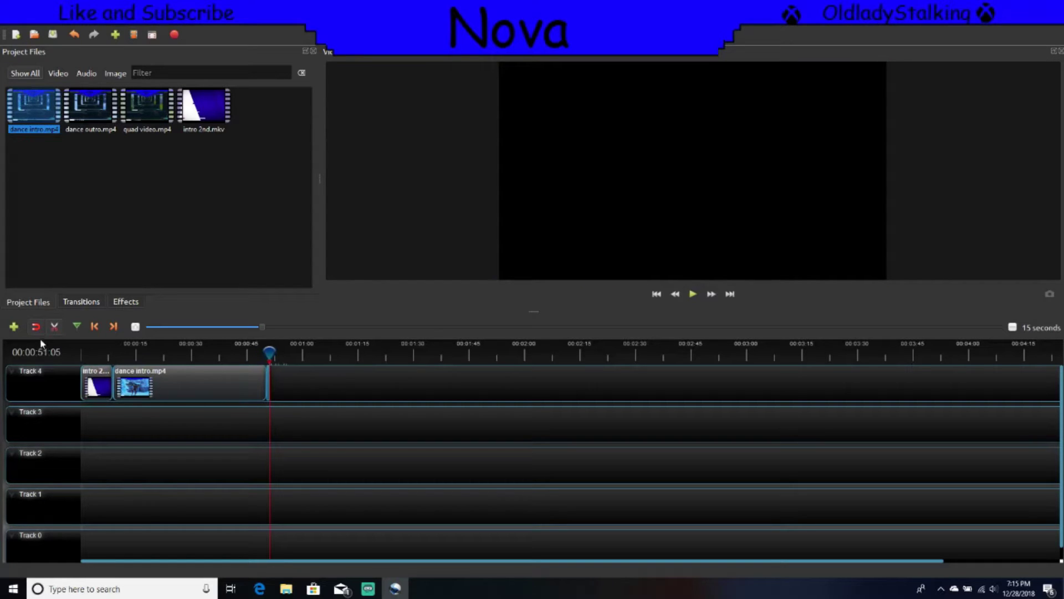
{"action": "mouse_move", "coordinate": [192, 384]}
{"action": "left_click_drag", "start_coordinate": [271, 353], "coordinate": [262, 351]}
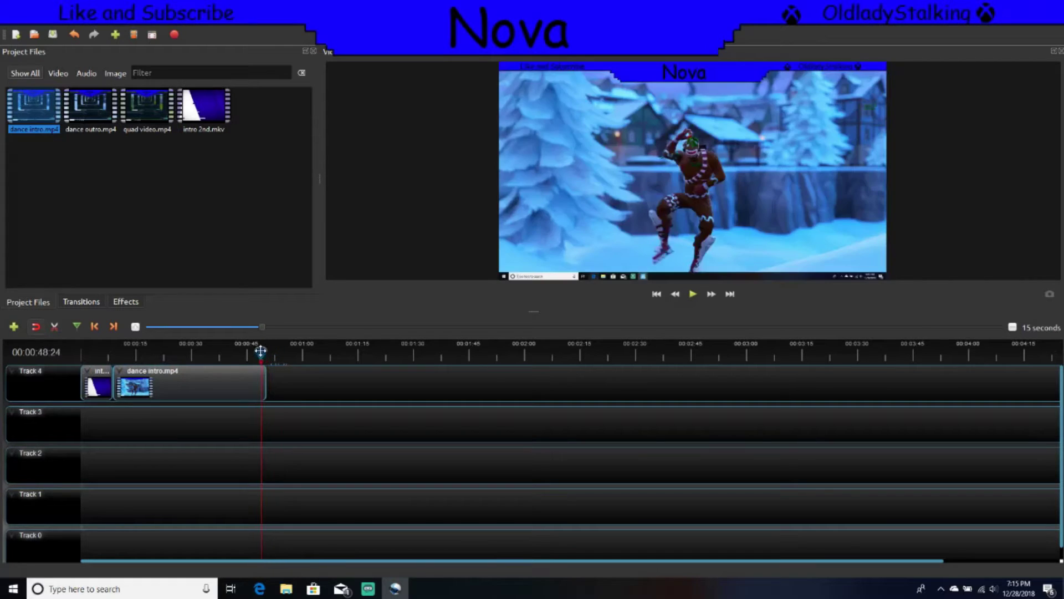
{"action": "left_click", "coordinate": [693, 295]}
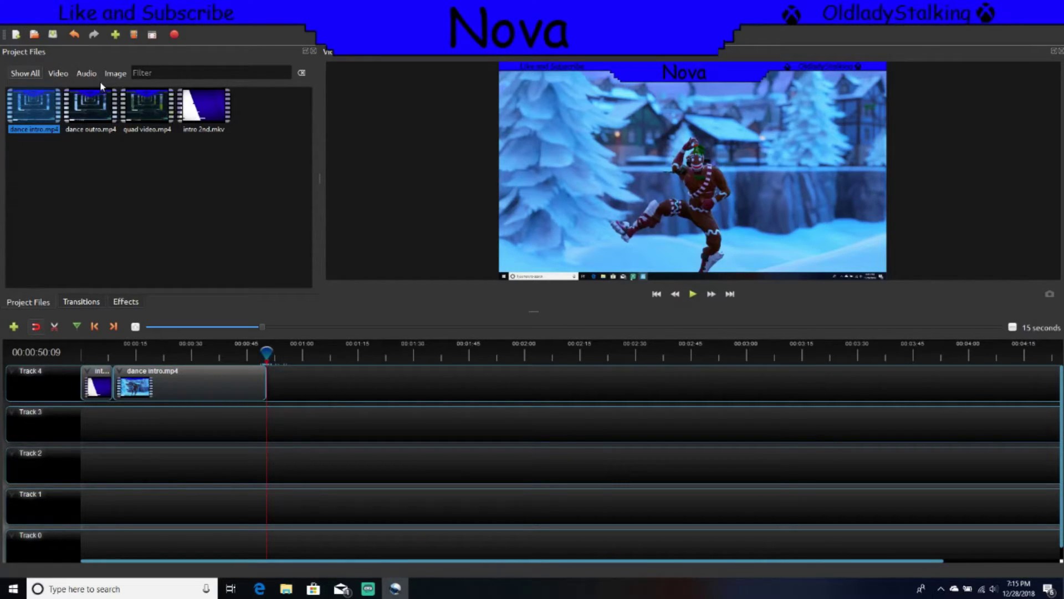
Drop quad video.mp4 on Track 4 after dance intro and preview its start to find the cut point
{"action": "left_click_drag", "start_coordinate": [131, 107], "coordinate": [263, 392]}
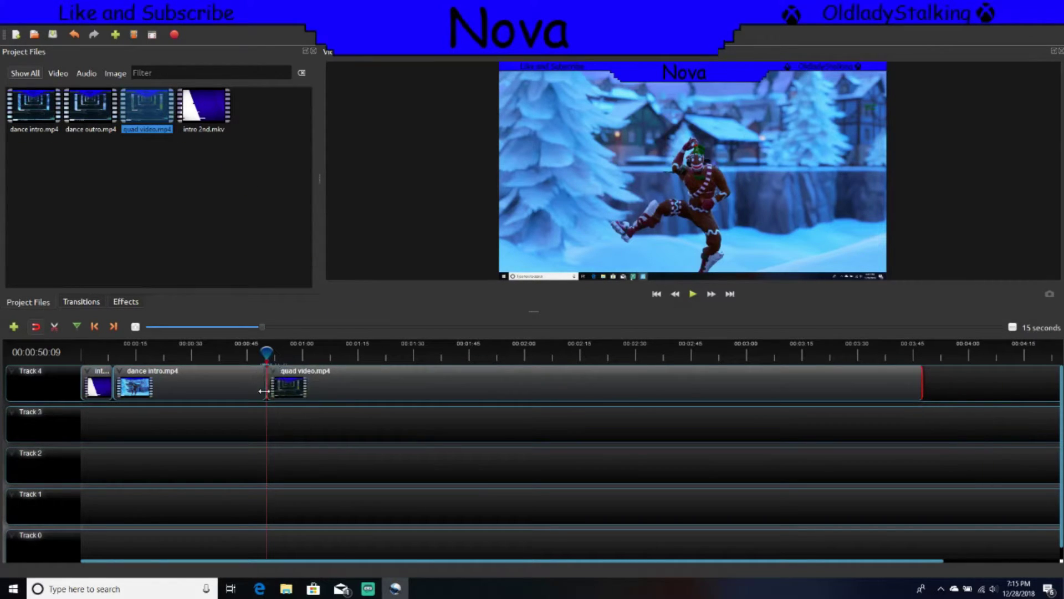
{"action": "left_click", "coordinate": [693, 293]}
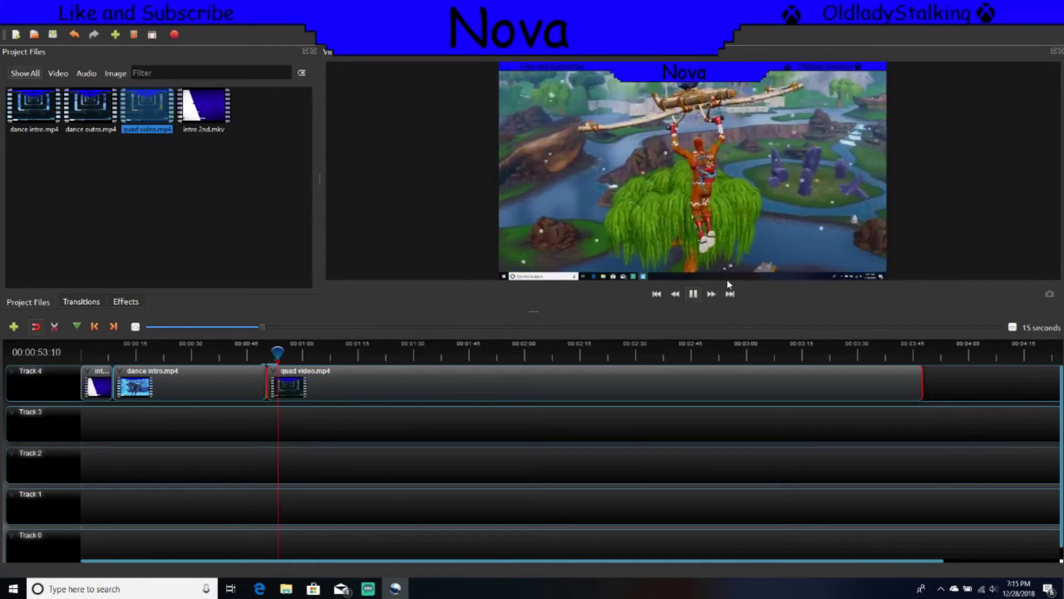
{"action": "left_click", "coordinate": [693, 295]}
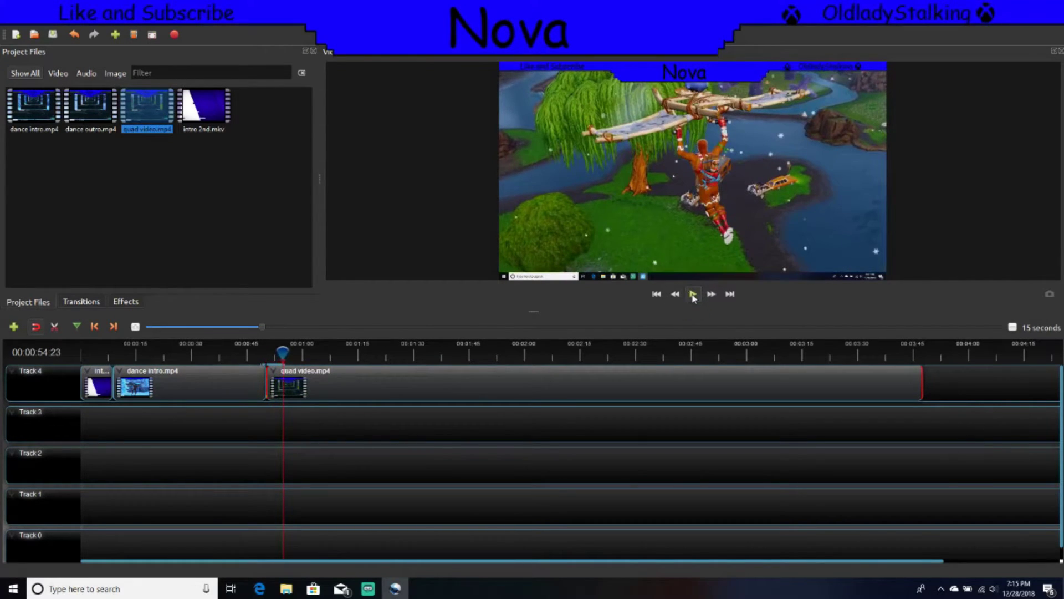
{"action": "left_click", "coordinate": [675, 294]}
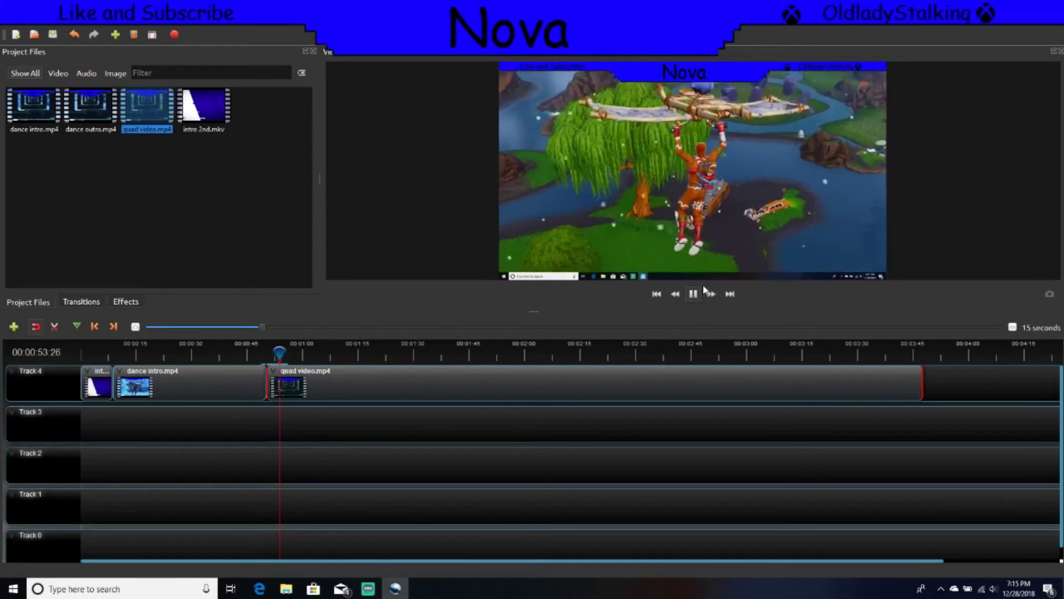
{"action": "left_click", "coordinate": [693, 294]}
{"action": "left_click_drag", "start_coordinate": [280, 348], "coordinate": [266, 350]}
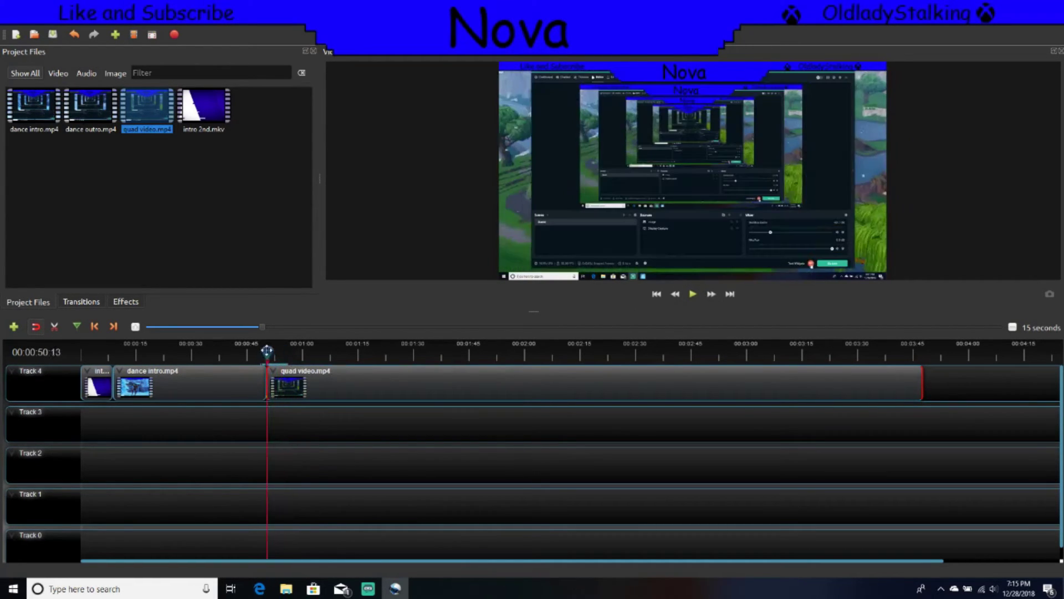
{"action": "left_click", "coordinate": [693, 294]}
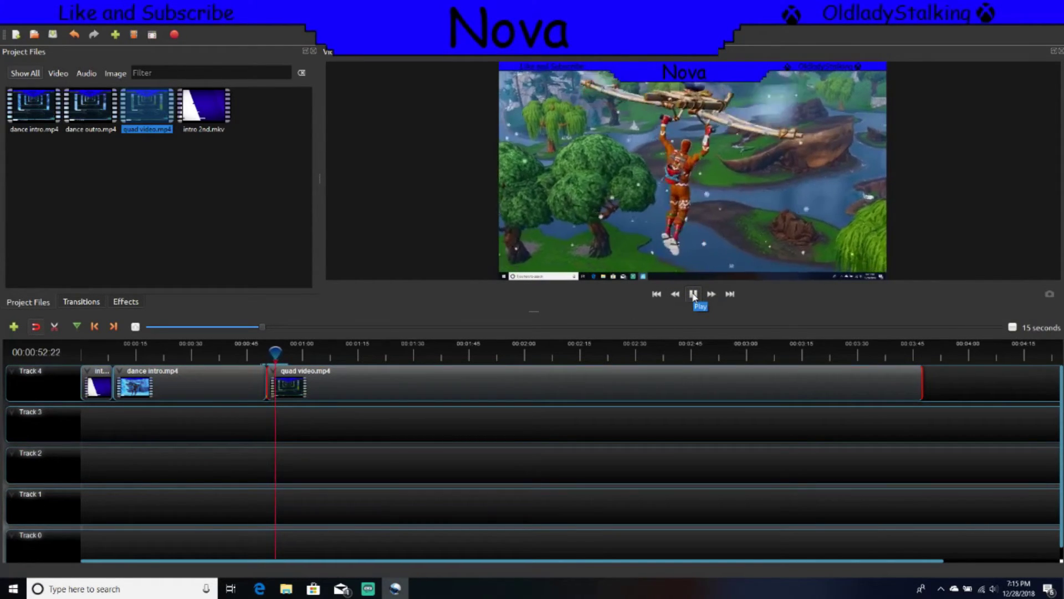
{"action": "left_click", "coordinate": [692, 294]}
Razor-split quad video's start, slide the long piece against dance intro, and preview the join
{"action": "left_click", "coordinate": [37, 327]}
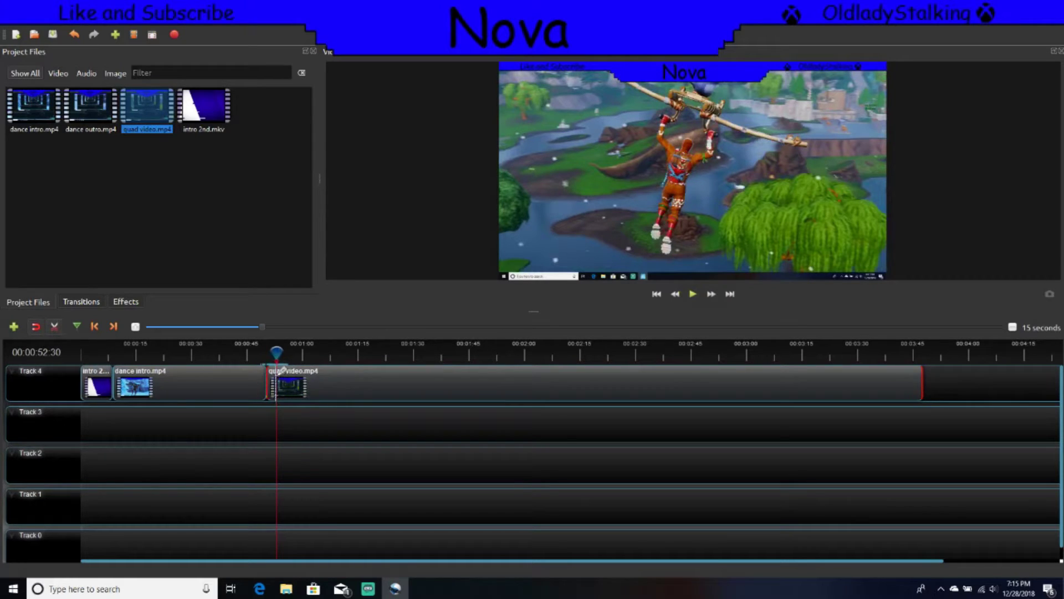
{"action": "left_click", "coordinate": [276, 379]}
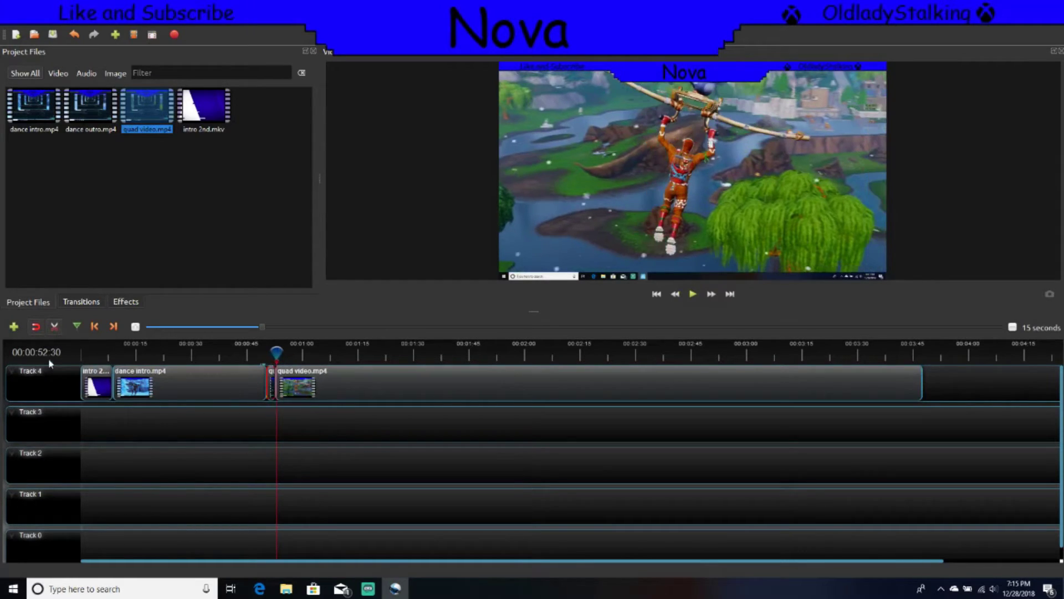
{"action": "left_click", "coordinate": [59, 330]}
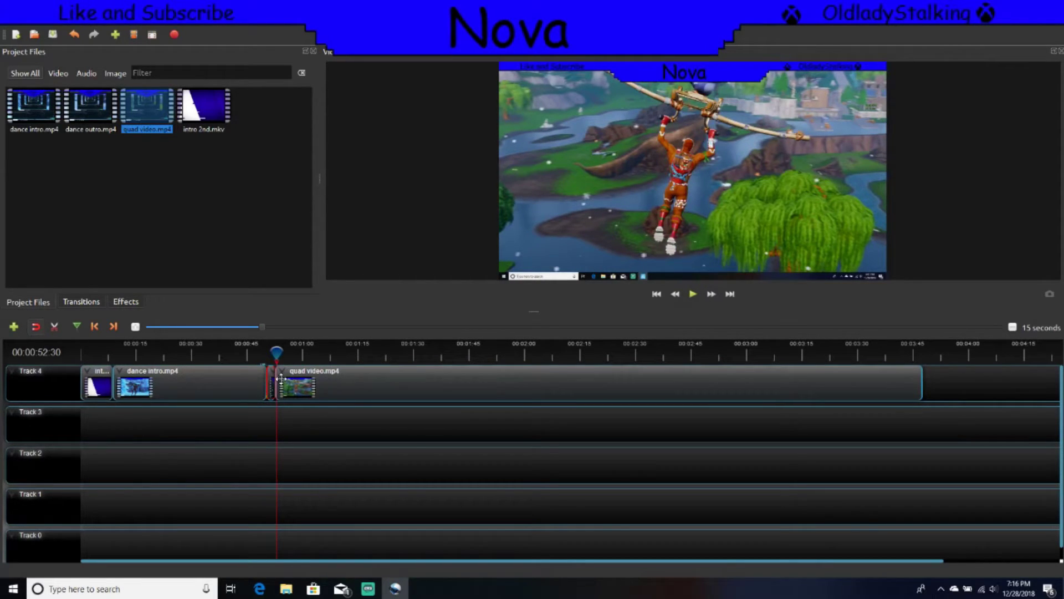
{"action": "left_click", "coordinate": [326, 376]}
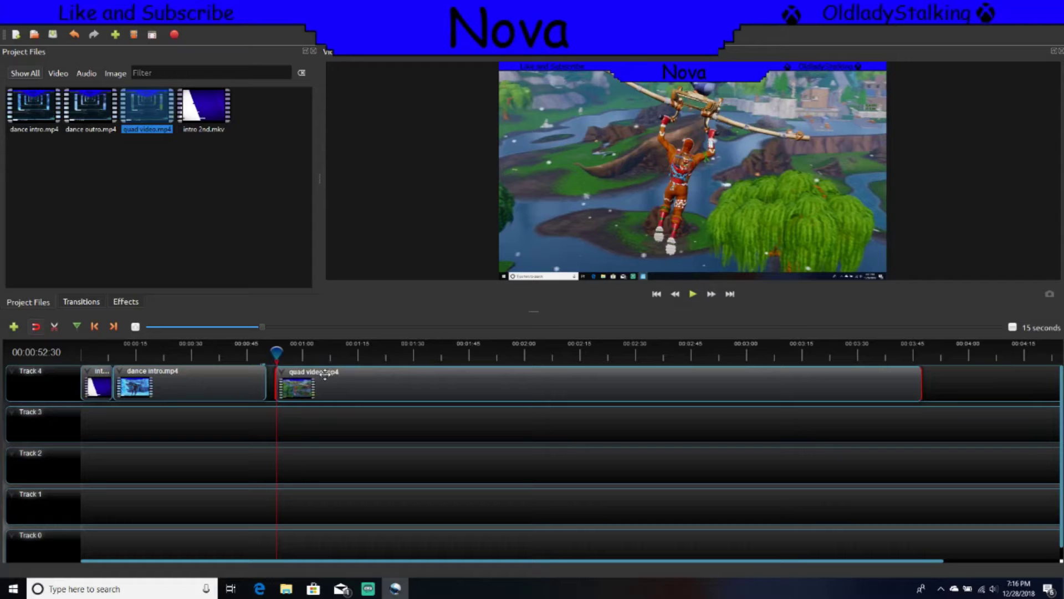
{"action": "left_click_drag", "start_coordinate": [315, 375], "coordinate": [369, 378]}
{"action": "left_click", "coordinate": [692, 294]}
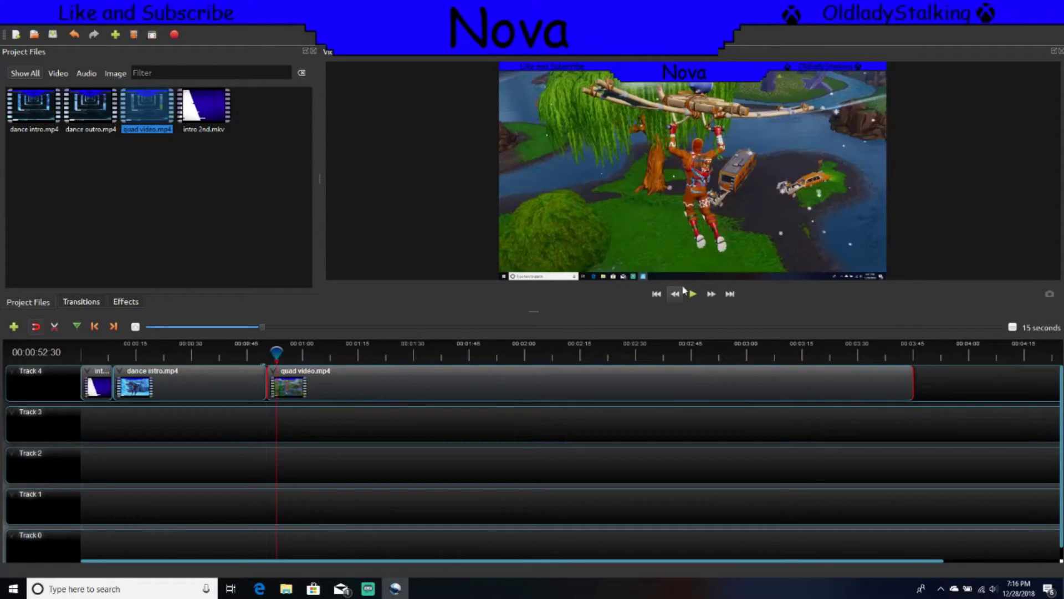
{"action": "left_click", "coordinate": [693, 293]}
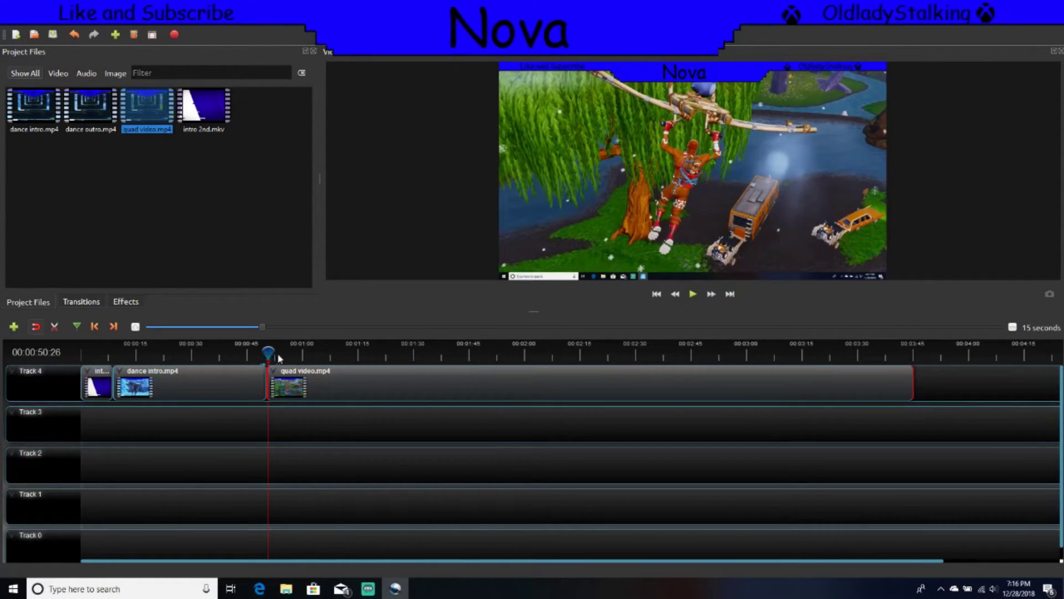
{"action": "left_click", "coordinate": [691, 294]}
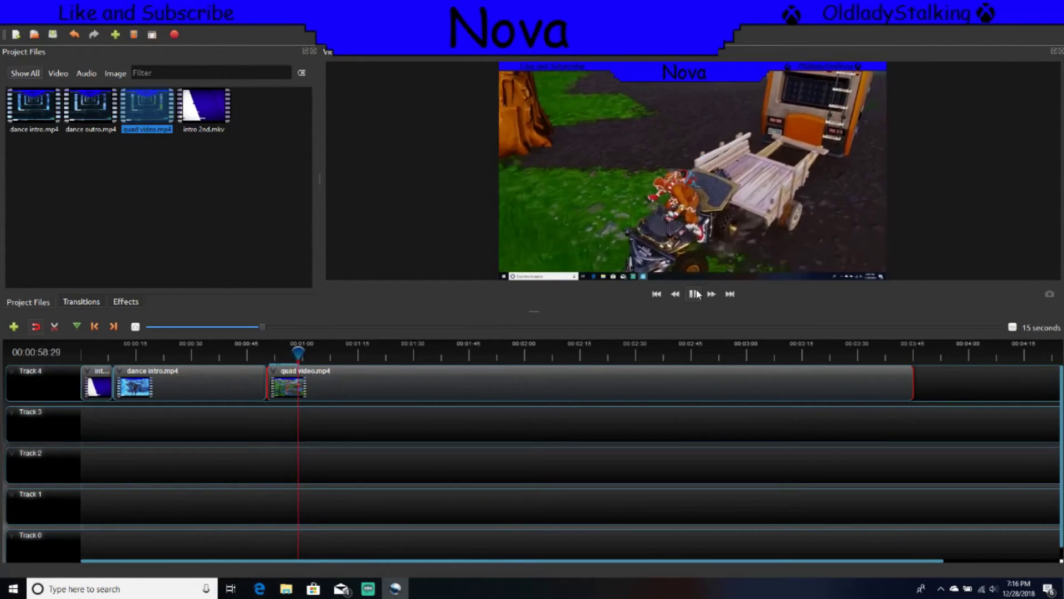
{"action": "key", "text": "space"}
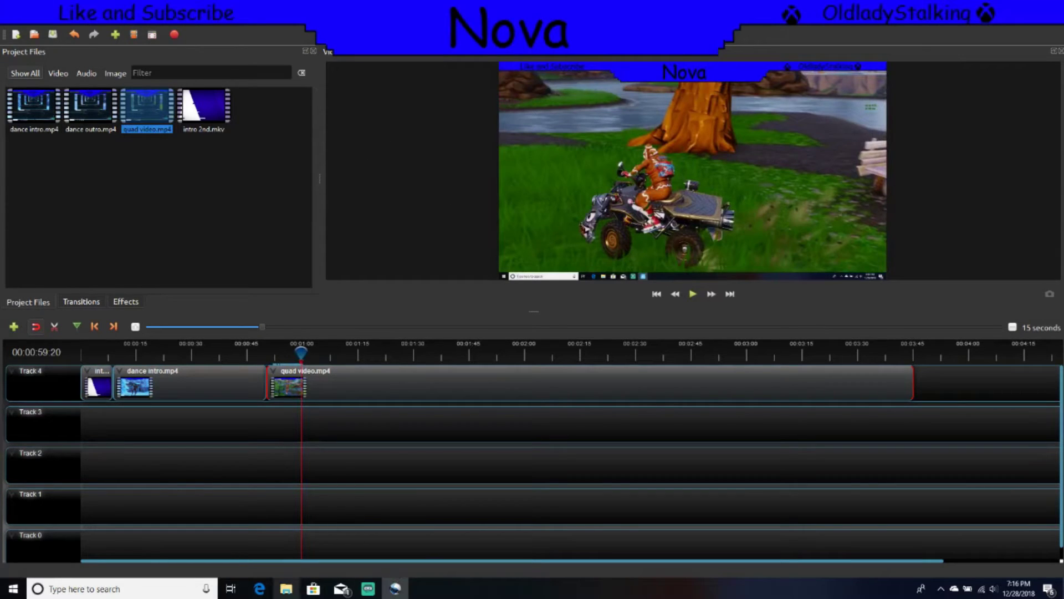
Open the Import Files dialog and browse to the Pictures folder
{"action": "left_click", "coordinate": [115, 36]}
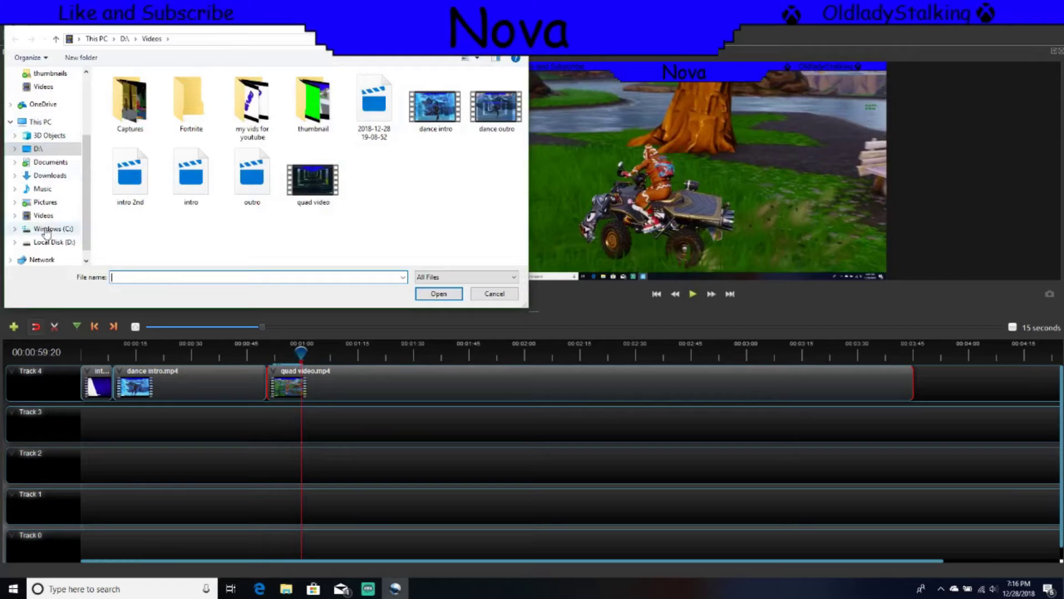
{"action": "left_click", "coordinate": [46, 202]}
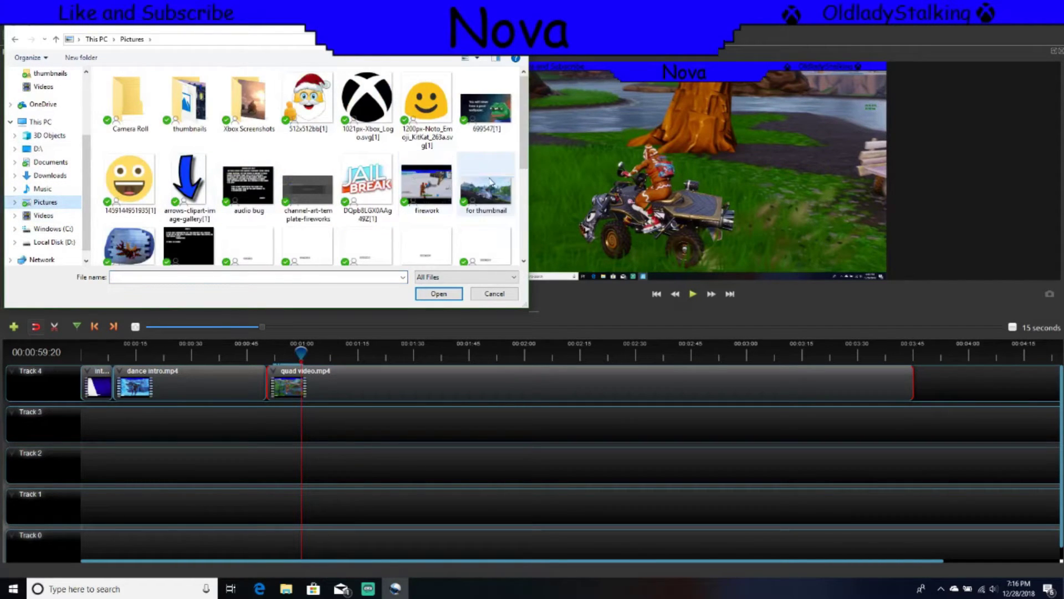
{"action": "scroll", "coordinate": [491, 185], "scroll_direction": "down", "scroll_amount": 3}
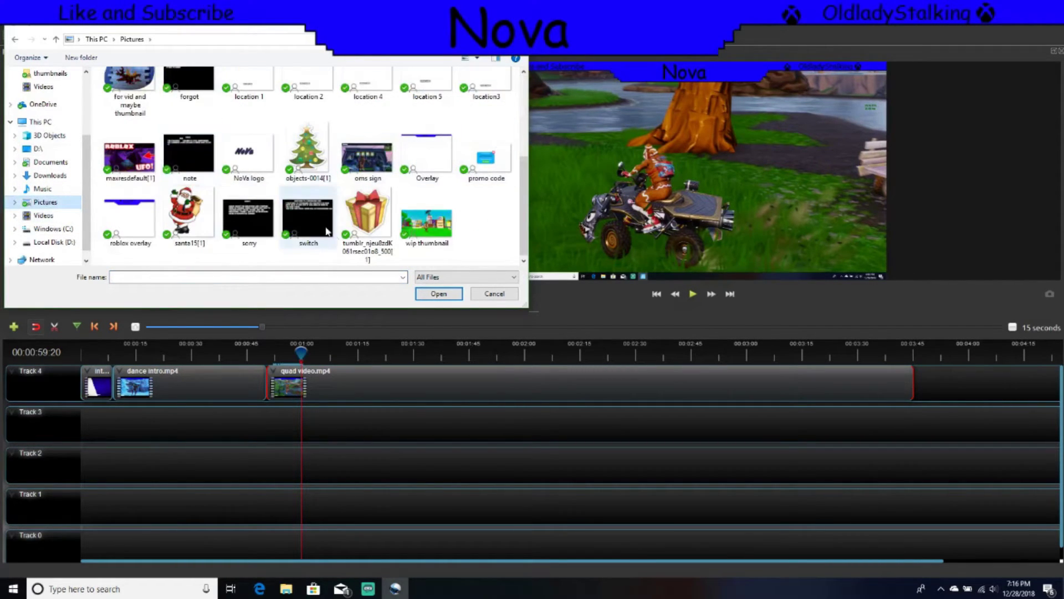
{"action": "scroll", "coordinate": [349, 213], "scroll_direction": "up", "scroll_amount": 3}
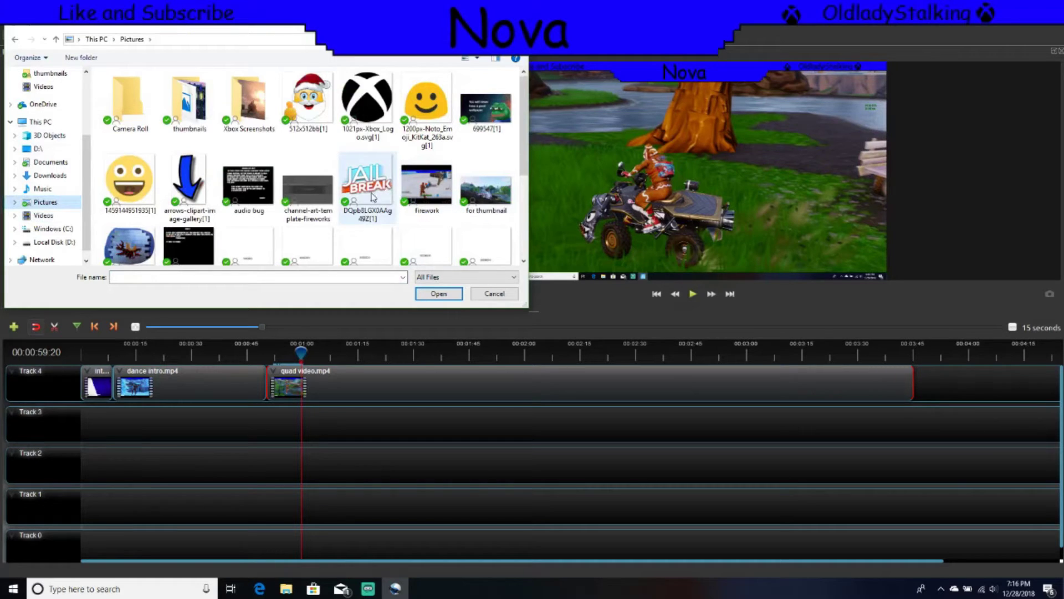
{"action": "scroll", "coordinate": [250, 209], "scroll_direction": "down", "scroll_amount": 1}
Import the red-splat picture, place it on Track 3 over the gameplay, and preview
{"action": "left_click", "coordinate": [129, 217]}
{"action": "left_click", "coordinate": [438, 293]}
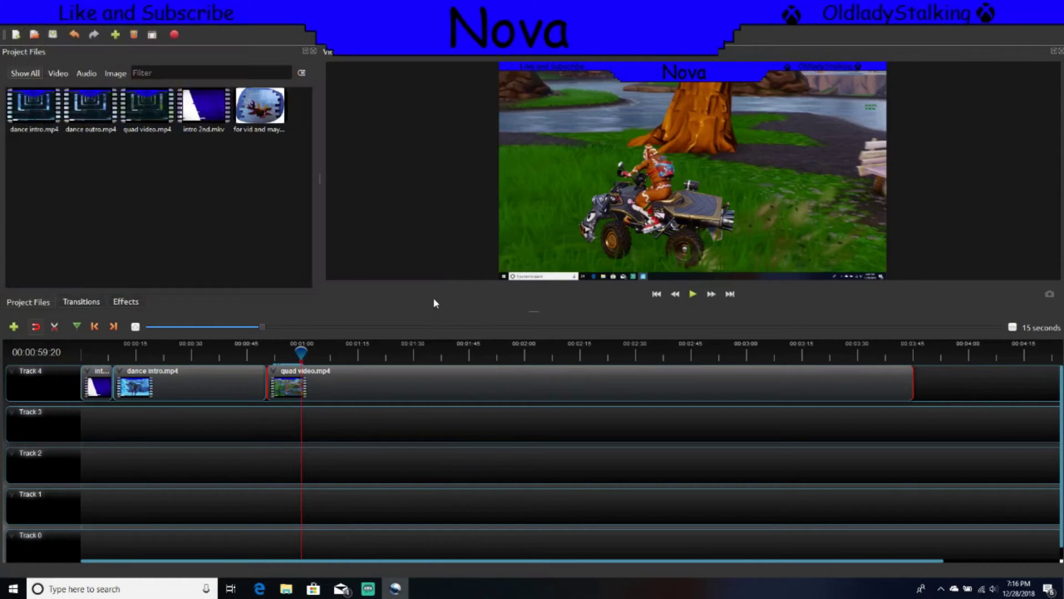
{"action": "left_click_drag", "start_coordinate": [257, 106], "coordinate": [301, 424]}
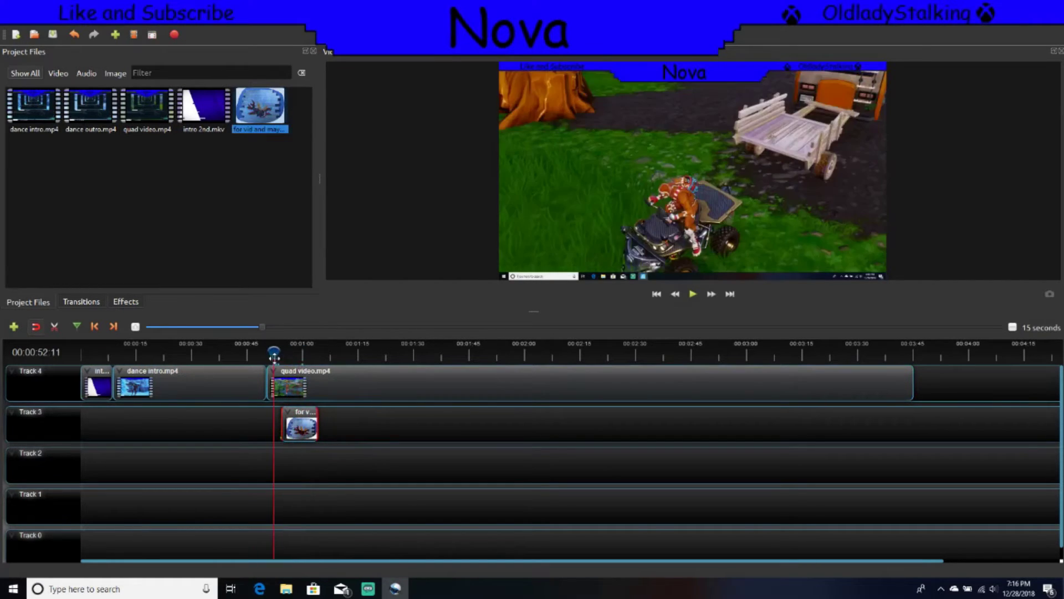
{"action": "left_click_drag", "start_coordinate": [301, 351], "coordinate": [277, 351]}
{"action": "left_click", "coordinate": [691, 294]}
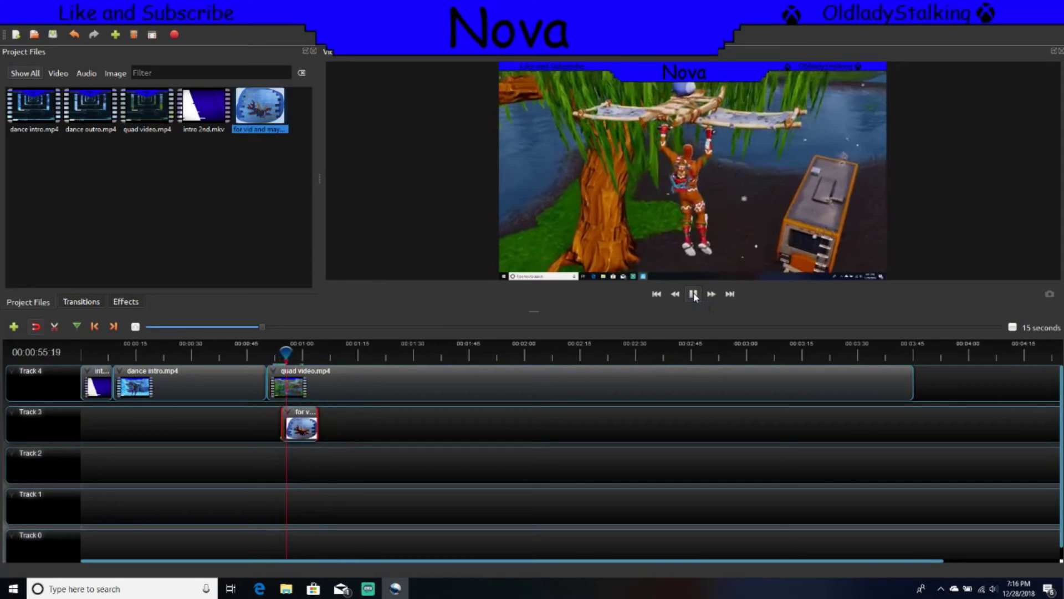
{"action": "left_click", "coordinate": [692, 294]}
Remove the red-splat picture clip from Track 3
{"action": "left_click_drag", "start_coordinate": [288, 353], "coordinate": [278, 353]}
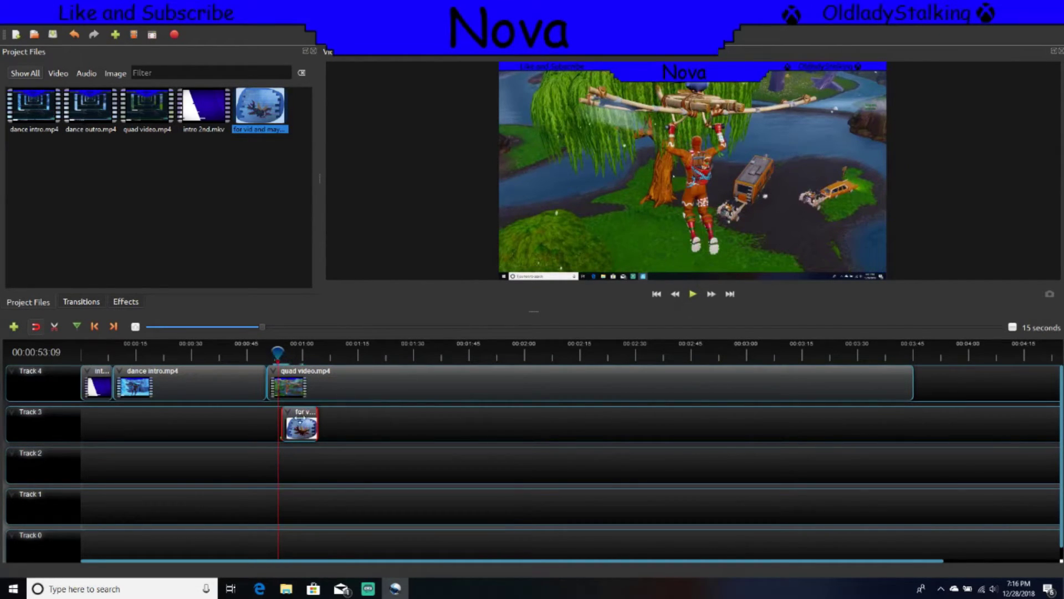
{"action": "right_click", "coordinate": [307, 423]}
{"action": "mouse_move", "coordinate": [357, 480]}
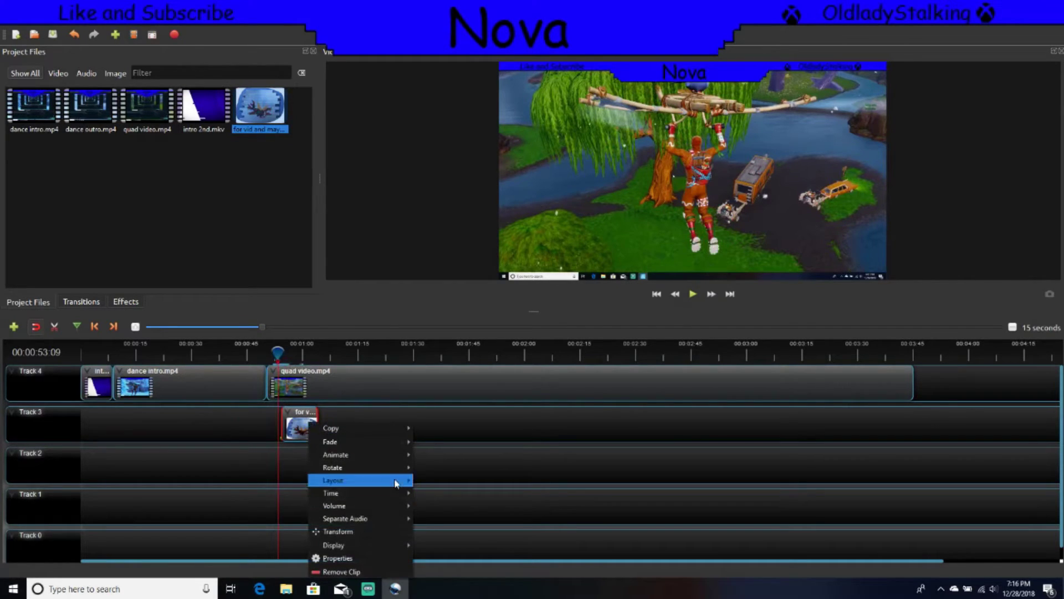
{"action": "left_click", "coordinate": [361, 573]}
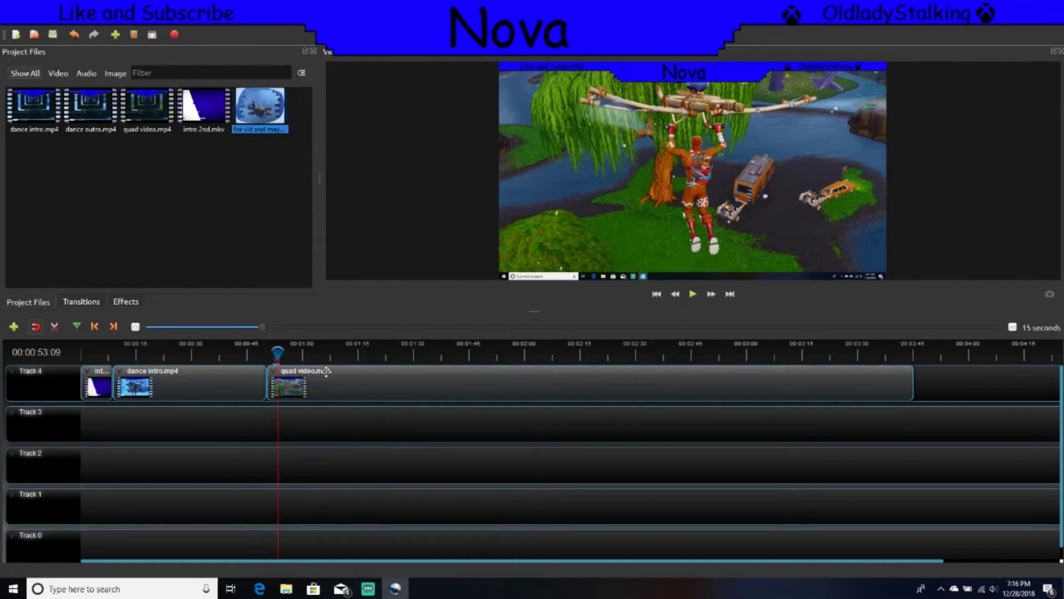
{"action": "right_click", "coordinate": [434, 385]}
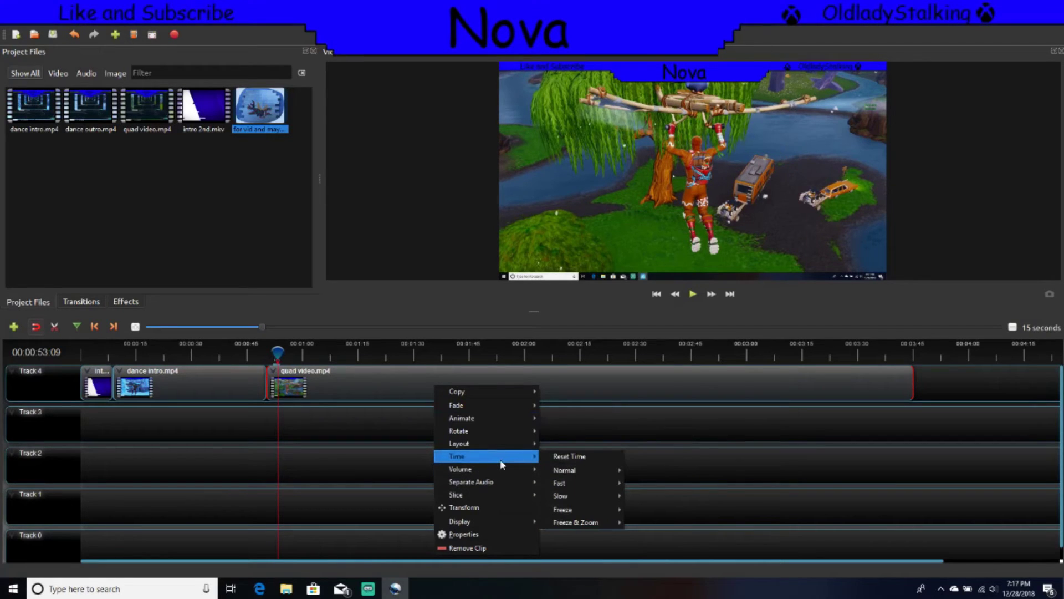
{"action": "mouse_move", "coordinate": [457, 456]}
{"action": "mouse_move", "coordinate": [580, 483]}
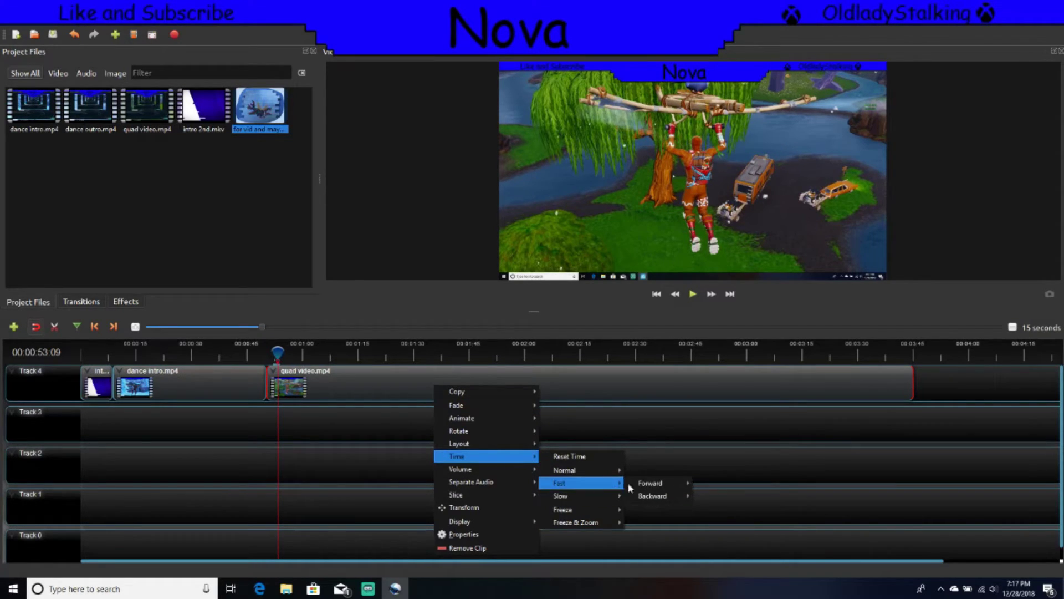
{"action": "mouse_move", "coordinate": [651, 484]}
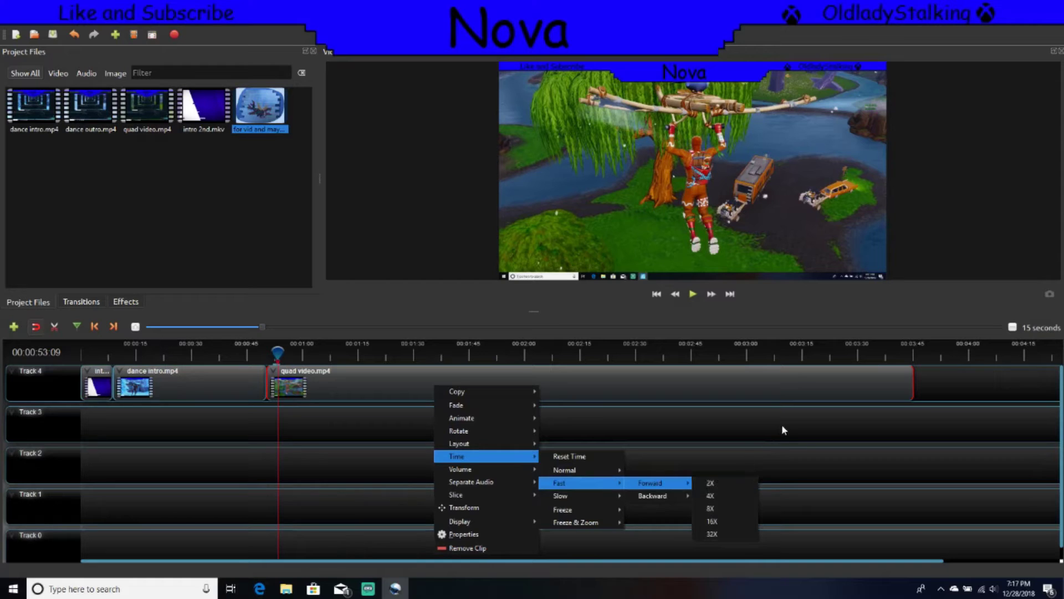
{"action": "key", "text": "Escape"}
{"action": "key", "text": "Escape"}
{"action": "key", "text": "Escape"}
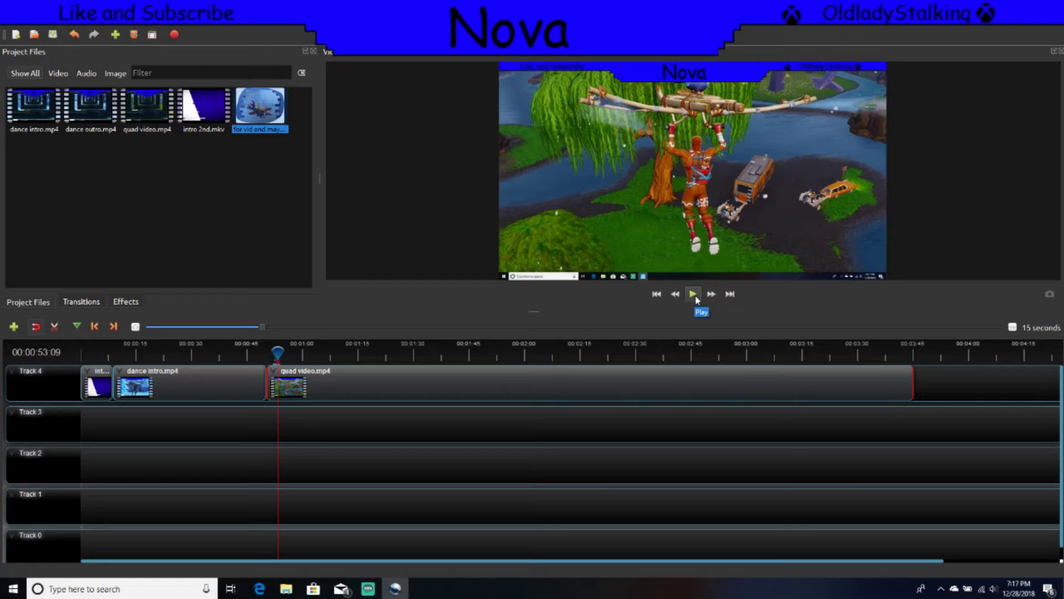
Replay the gameplay join, then place the red-splat picture on Track 4
{"action": "key", "text": "Left"}
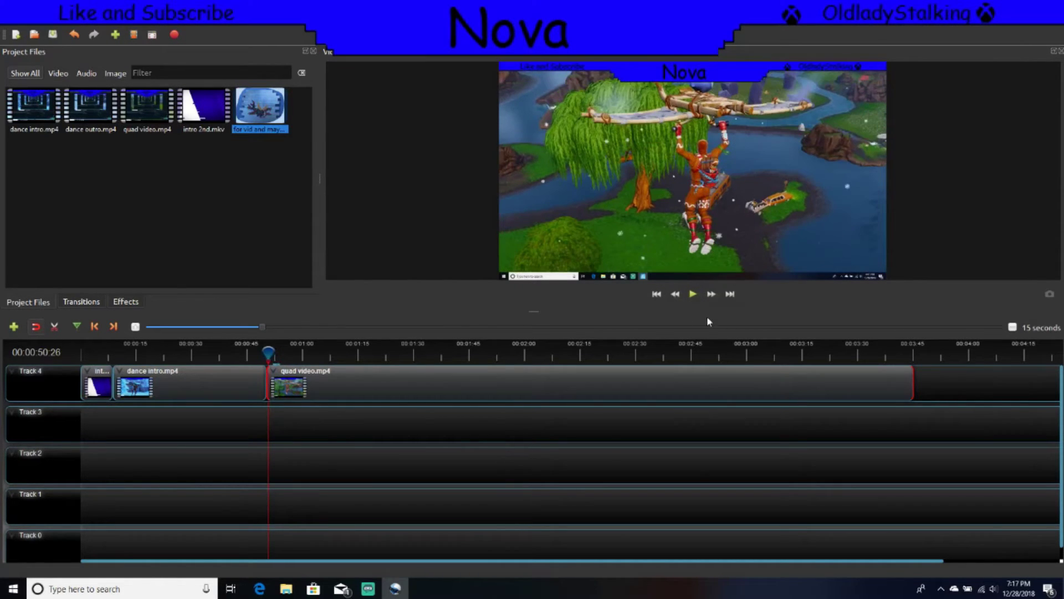
{"action": "left_click", "coordinate": [692, 292]}
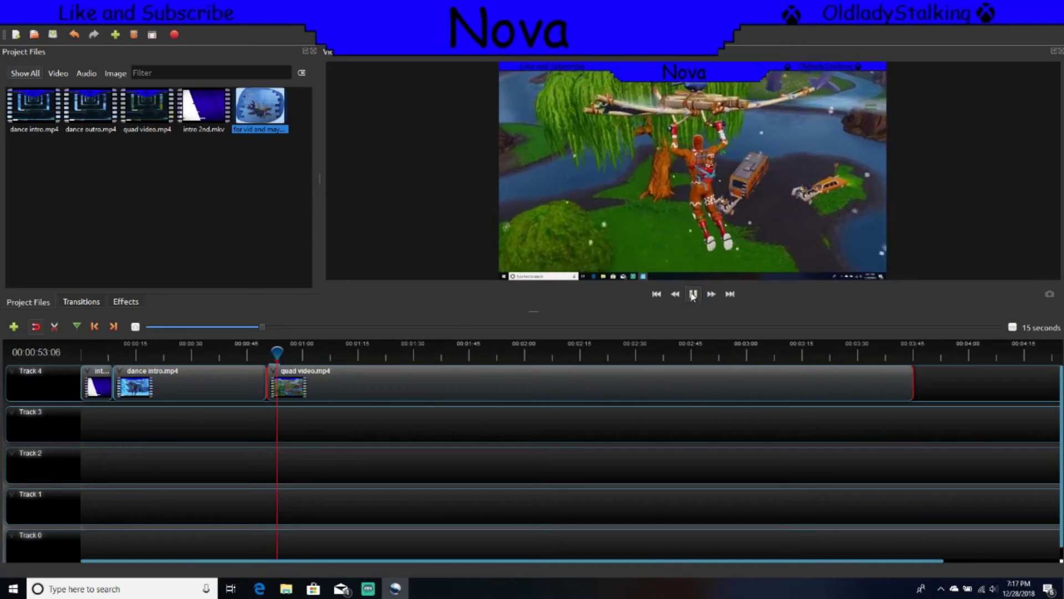
{"action": "left_click", "coordinate": [692, 294]}
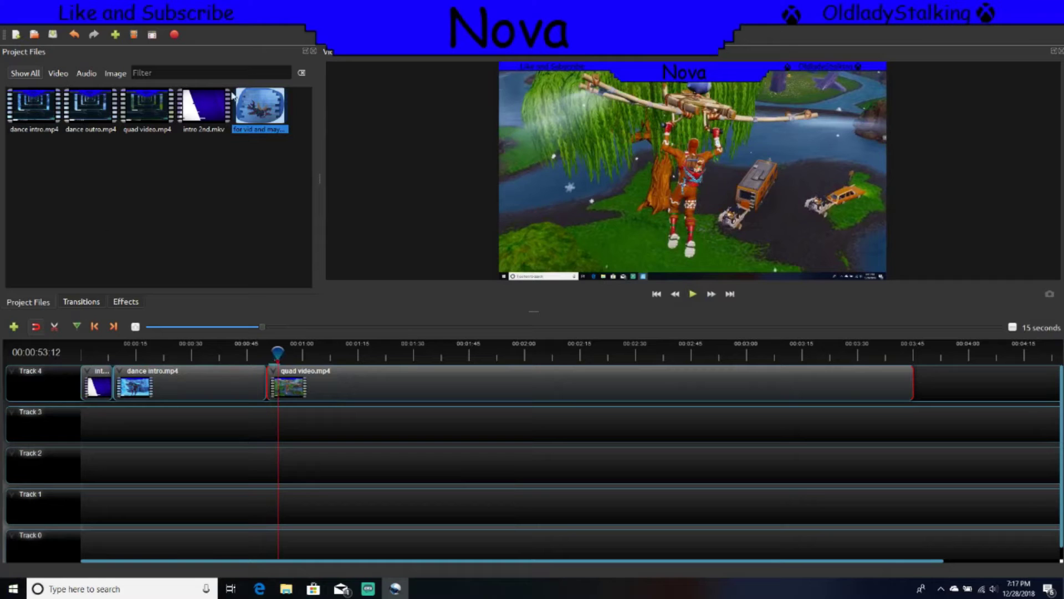
{"action": "mouse_move", "coordinate": [265, 120]}
{"action": "left_mouse_down"}
{"action": "mouse_move", "coordinate": [288, 385]}
{"action": "mouse_move", "coordinate": [279, 376]}
{"action": "left_mouse_up"}
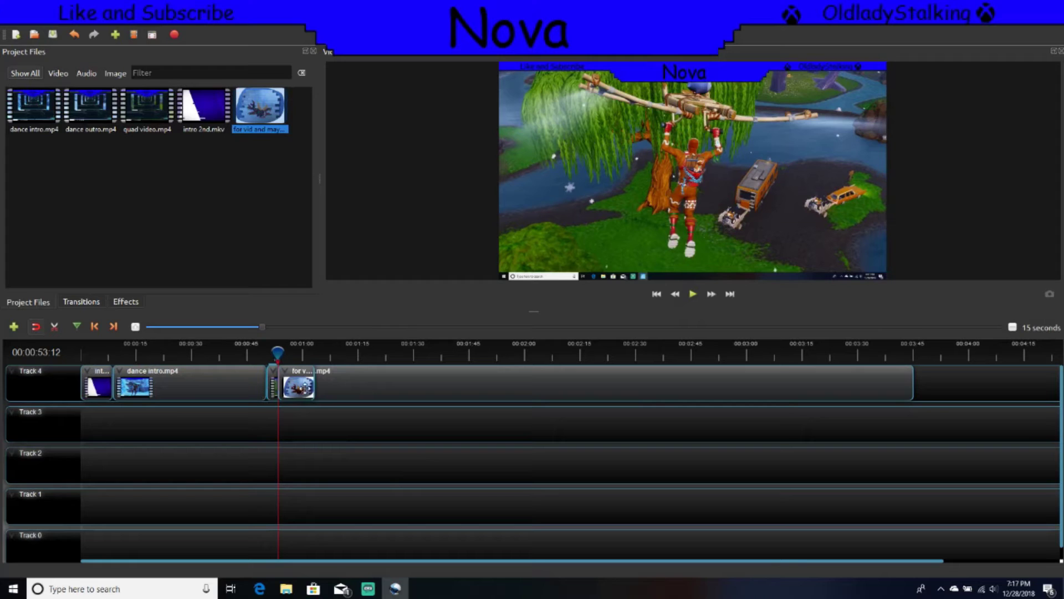
Preview a few seconds of the gameplay clip, then open a new Edge browser window
{"action": "left_click", "coordinate": [693, 294]}
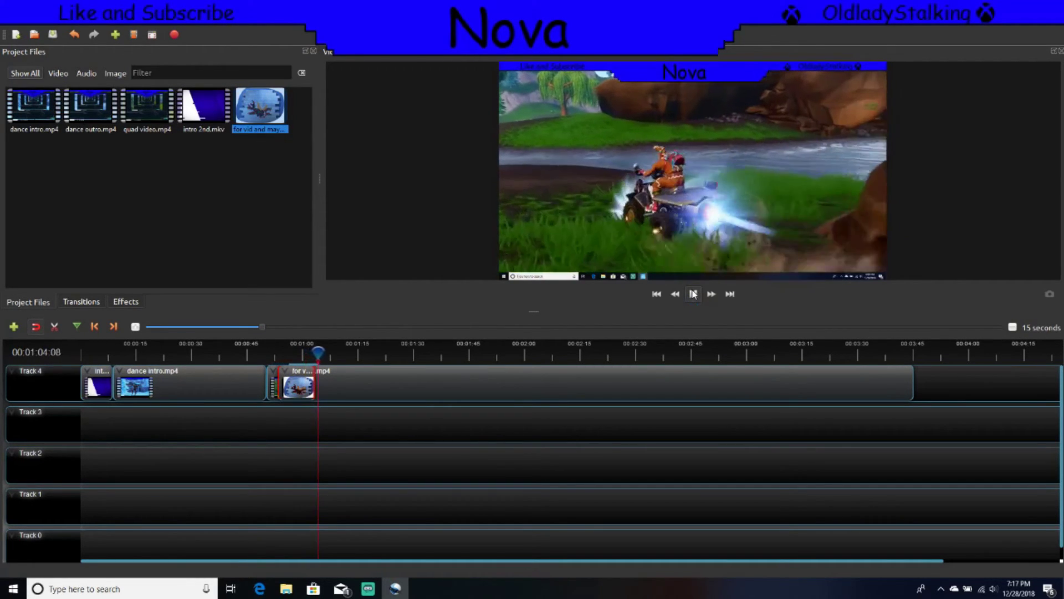
{"action": "left_click", "coordinate": [693, 295]}
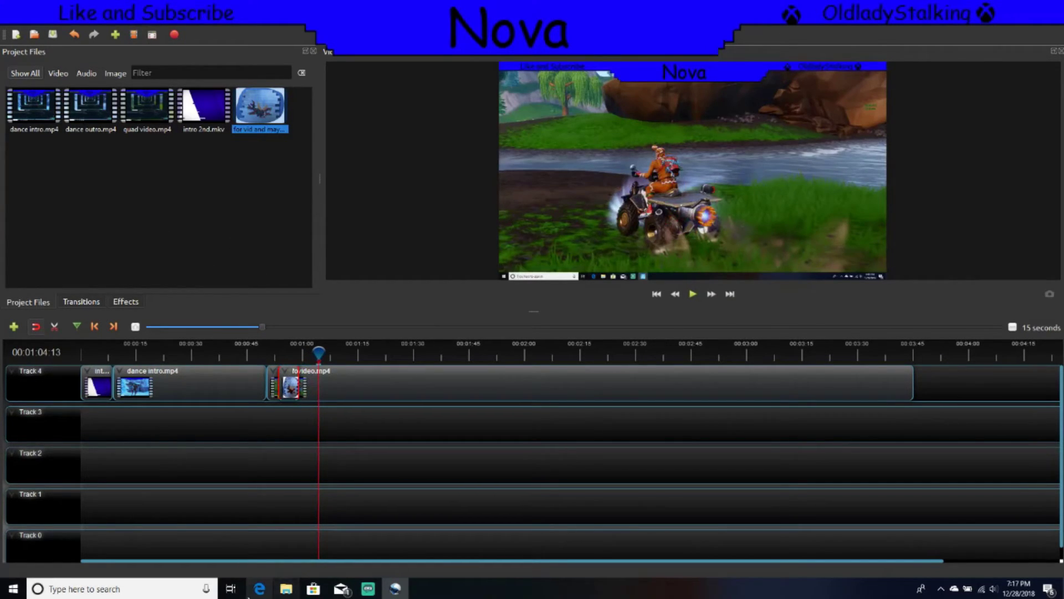
{"action": "left_click", "coordinate": [260, 589]}
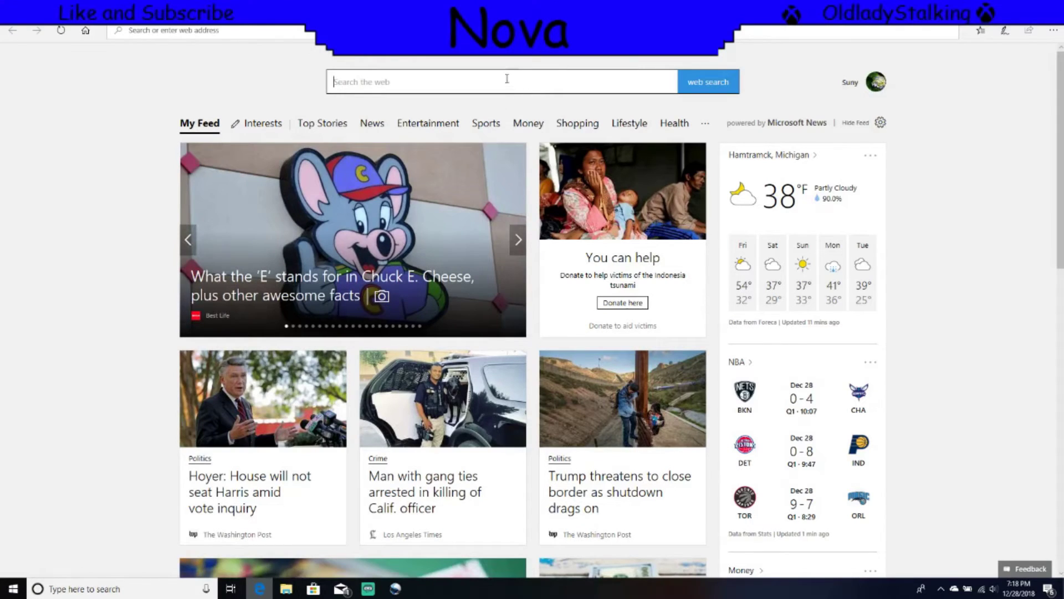
Start a web search from the Edge search box
{"action": "left_click", "coordinate": [506, 80]}
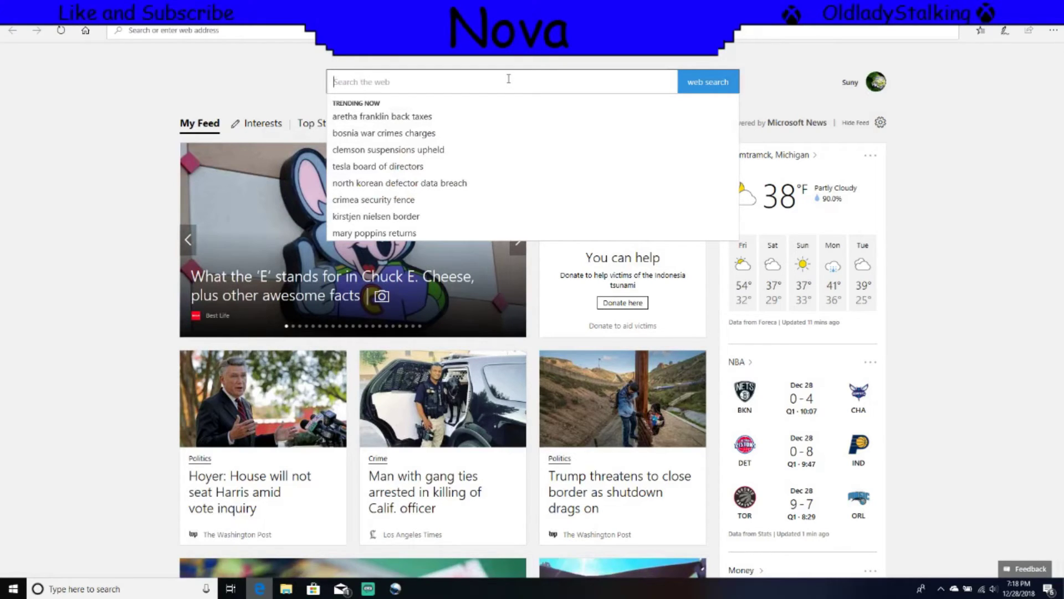
{"action": "type", "text": "all"}
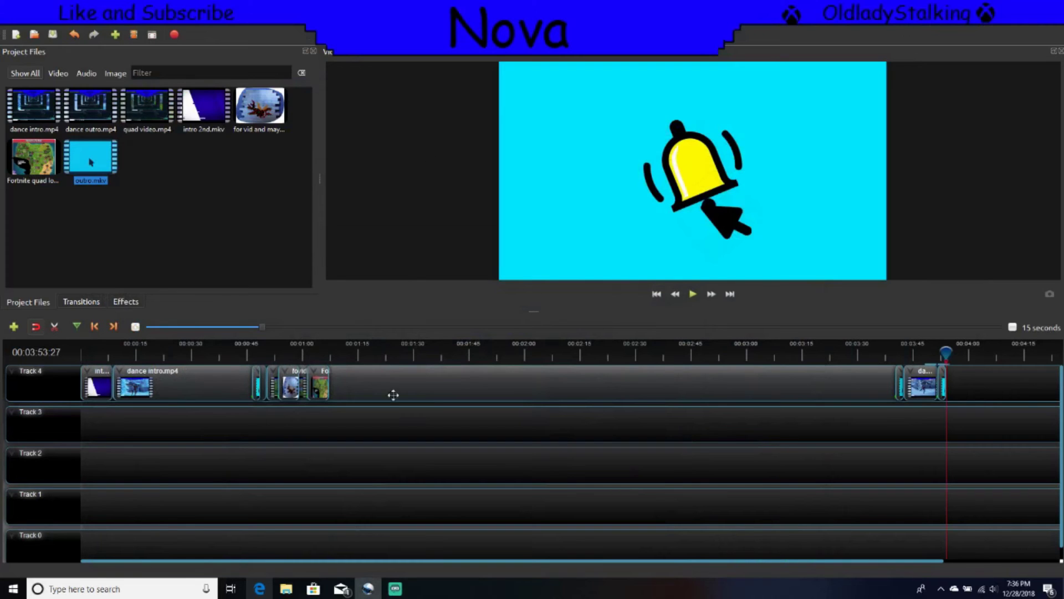
Open the Export Video settings and clear the default output file name
{"action": "left_click", "coordinate": [174, 36]}
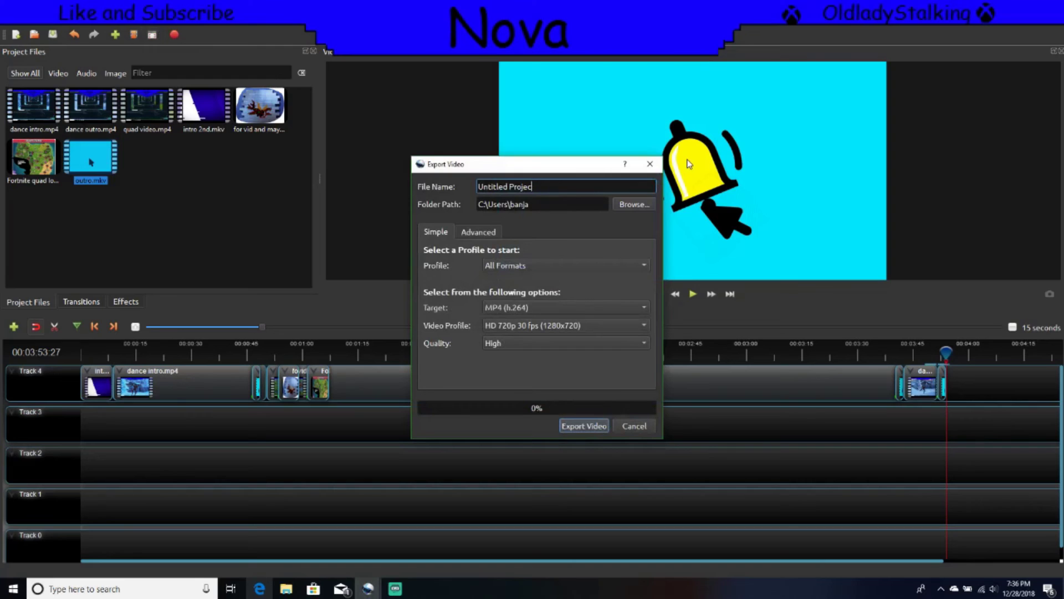
{"action": "key", "text": "BackSpace"}
{"action": "key", "text": "BackSpace"}
{"action": "key", "text": "BackSpace"}
{"action": "key", "text": "BackSpace"}
{"action": "key", "text": "BackSpace"}
{"action": "key", "text": "BackSpace"}
{"action": "type", "text": "day"}
{"action": "type", "text": " 10"}
{"action": "type", "text": " out"}
{"action": "type", "text": " of day "}
{"action": "type", "text": "14 of "}
{"action": "type", "text": "challenge"}
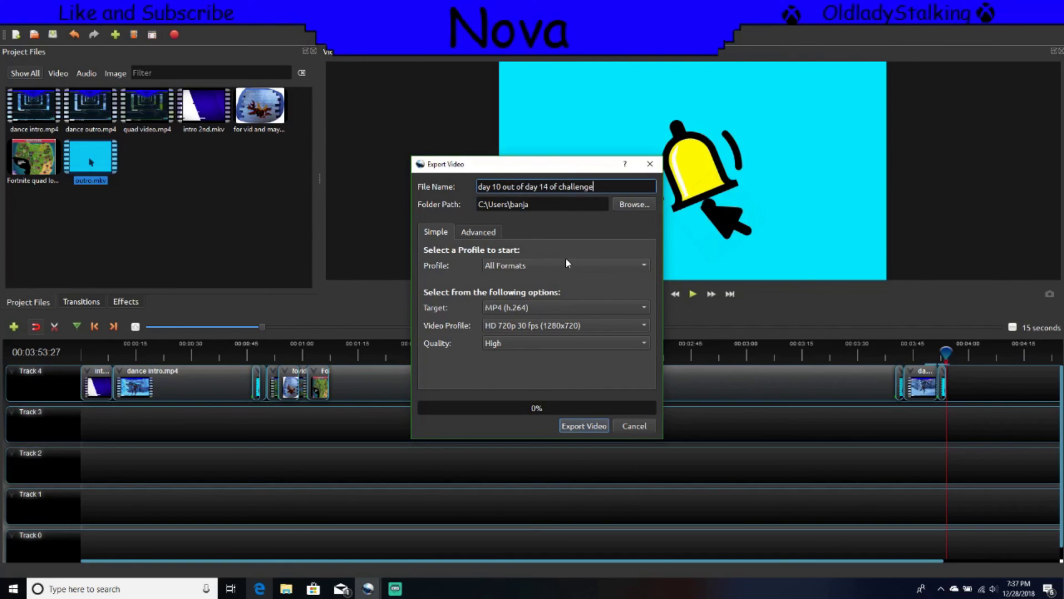
{"action": "type", "text": "s of for"}
{"action": "type", "text": "tnite"}
Set the export destination to the 'my vids for youtube' folder under Videos
{"action": "left_click", "coordinate": [625, 207]}
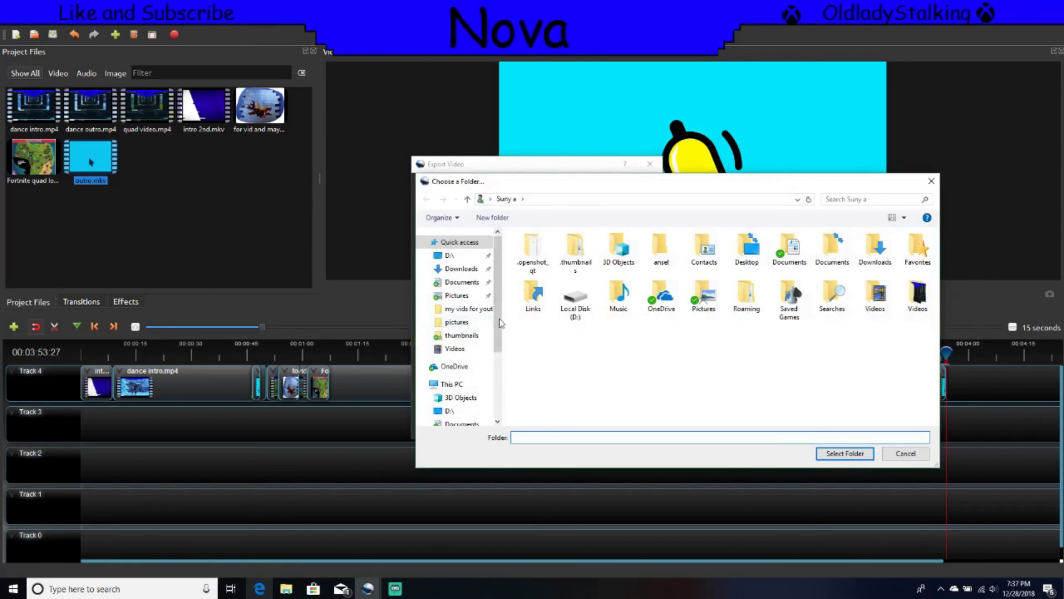
{"action": "scroll", "coordinate": [502, 322], "scroll_direction": "down", "scroll_amount": 2}
{"action": "scroll", "coordinate": [475, 344], "scroll_direction": "down", "scroll_amount": 1}
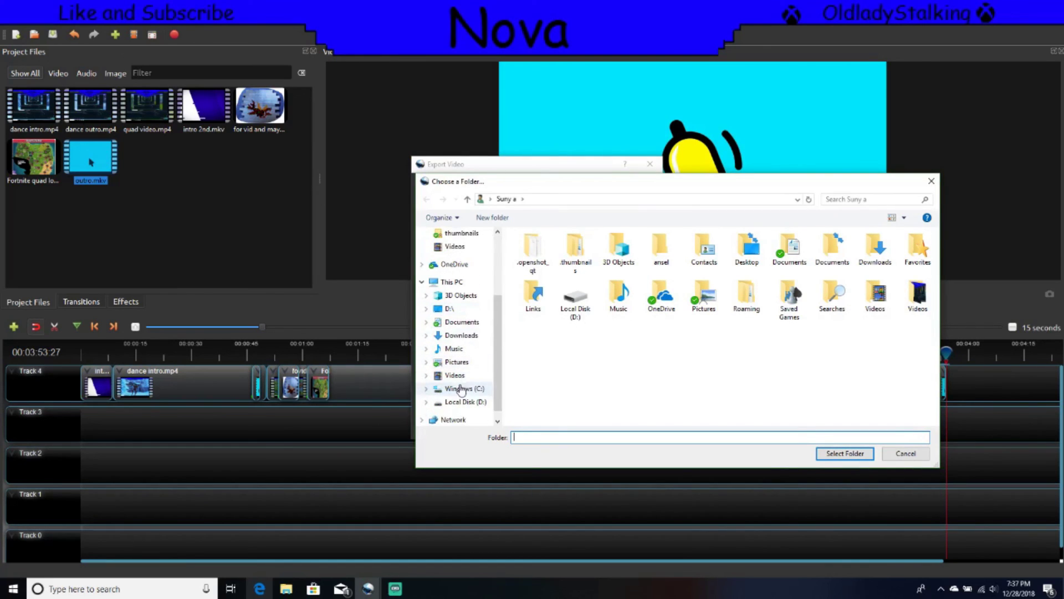
{"action": "left_click", "coordinate": [454, 375]}
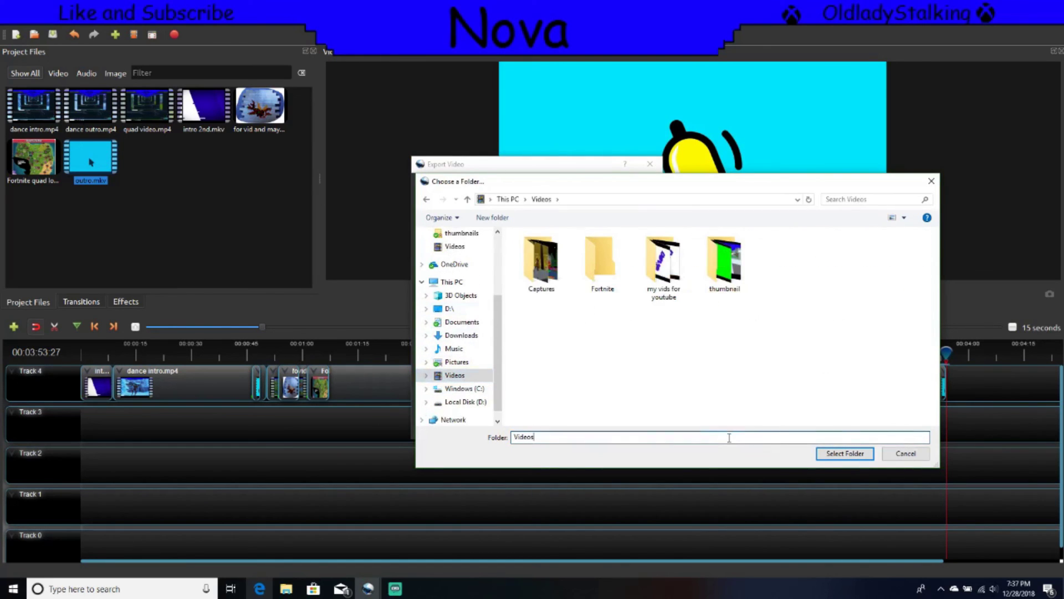
{"action": "left_click", "coordinate": [664, 264]}
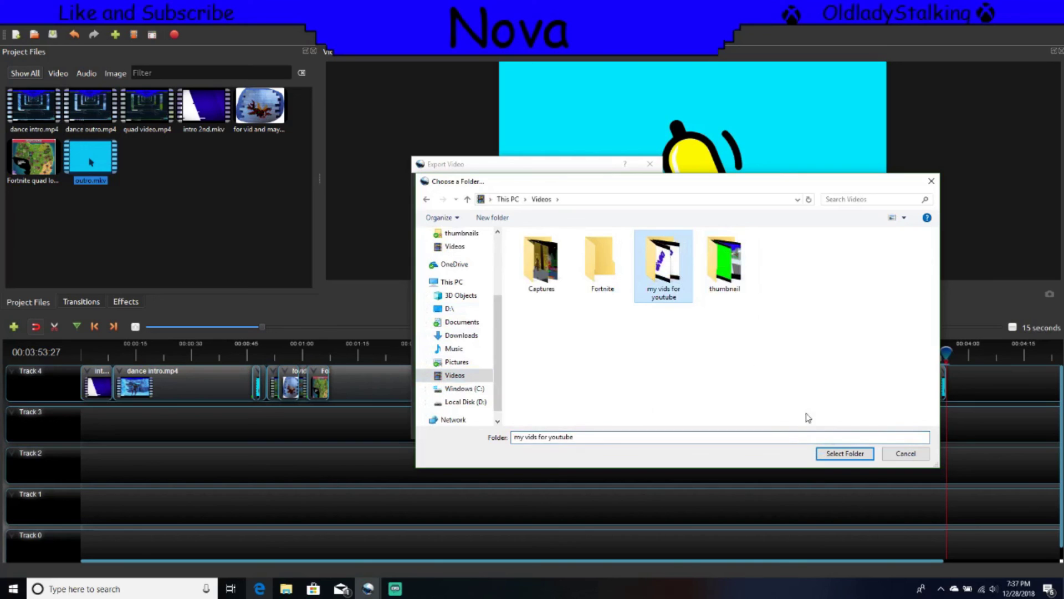
{"action": "left_click", "coordinate": [841, 454]}
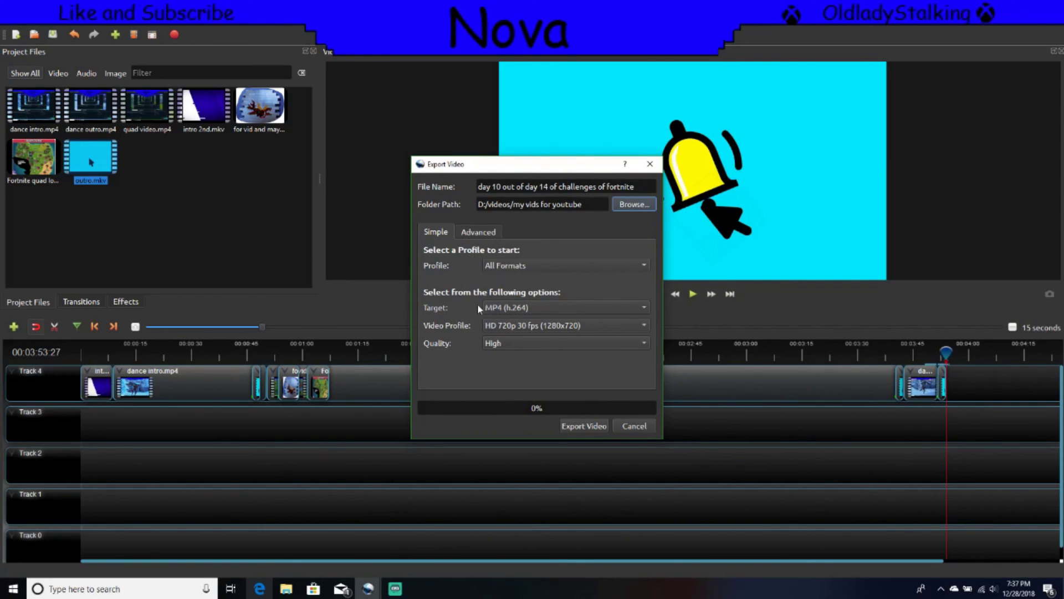
Export as MP4 (h.264), HD 1080p 60 fps, High quality, and start rendering
{"action": "left_click", "coordinate": [632, 309]}
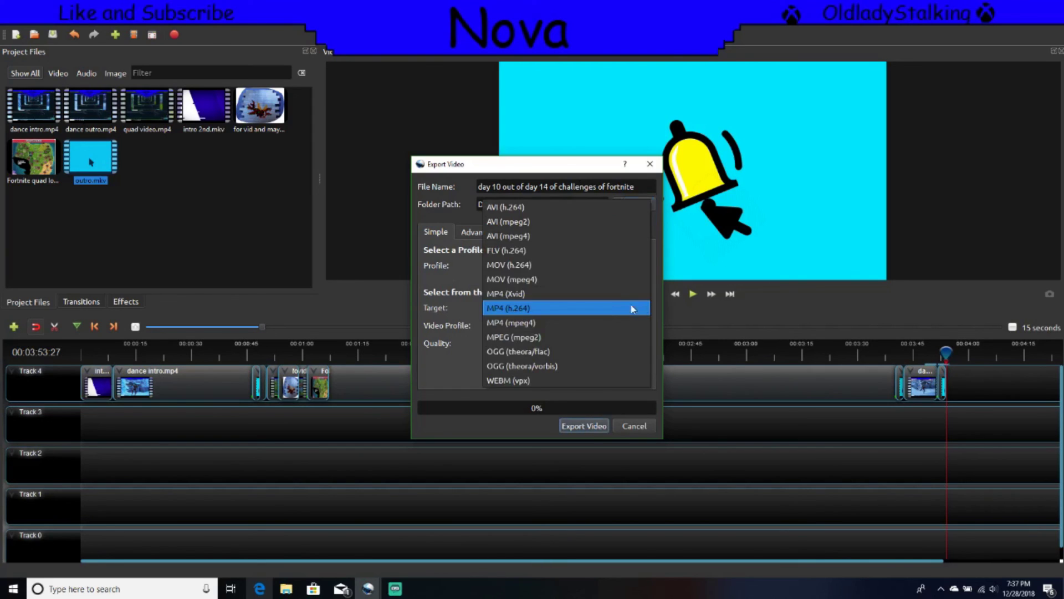
{"action": "left_click", "coordinate": [560, 312]}
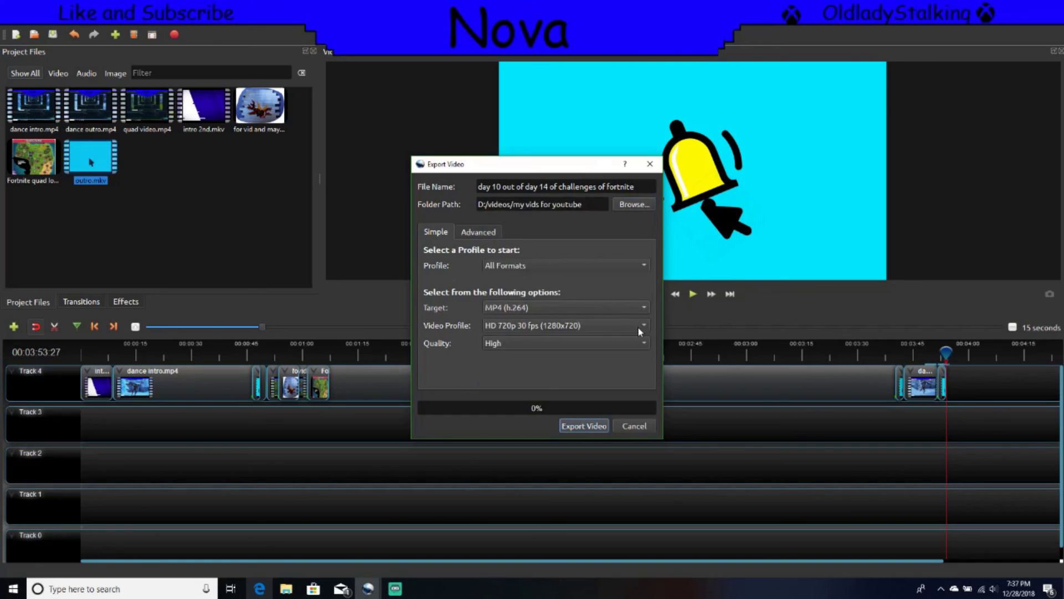
{"action": "left_click", "coordinate": [641, 327]}
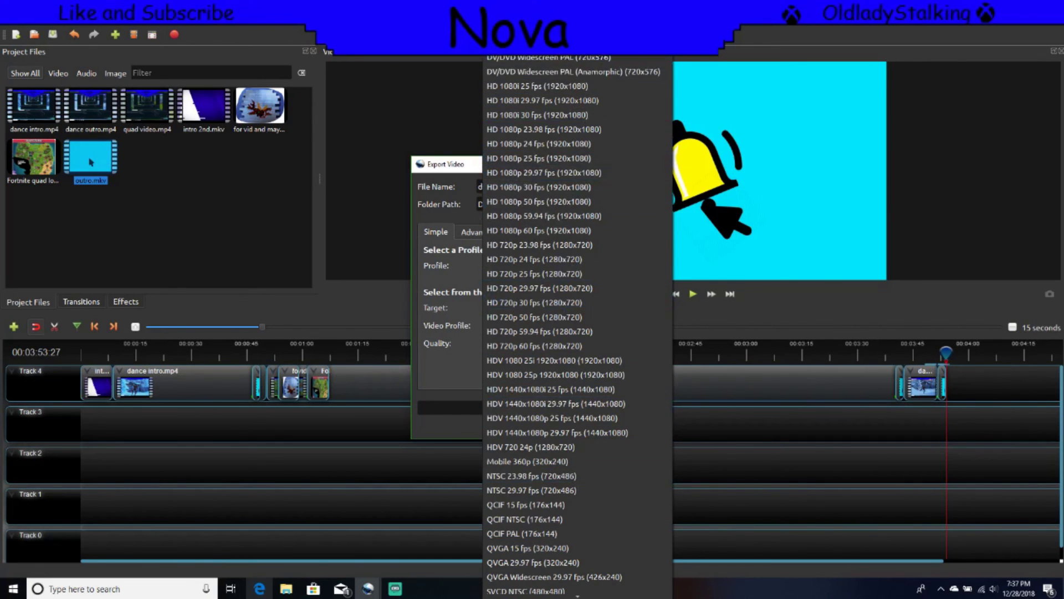
{"action": "left_click", "coordinate": [604, 234]}
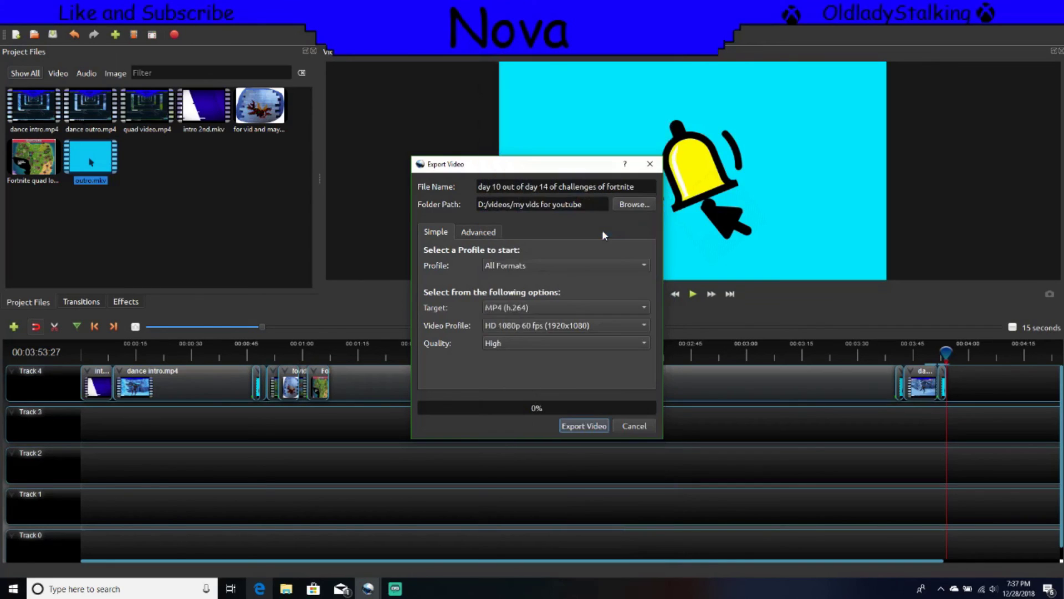
{"action": "left_click", "coordinate": [619, 345]}
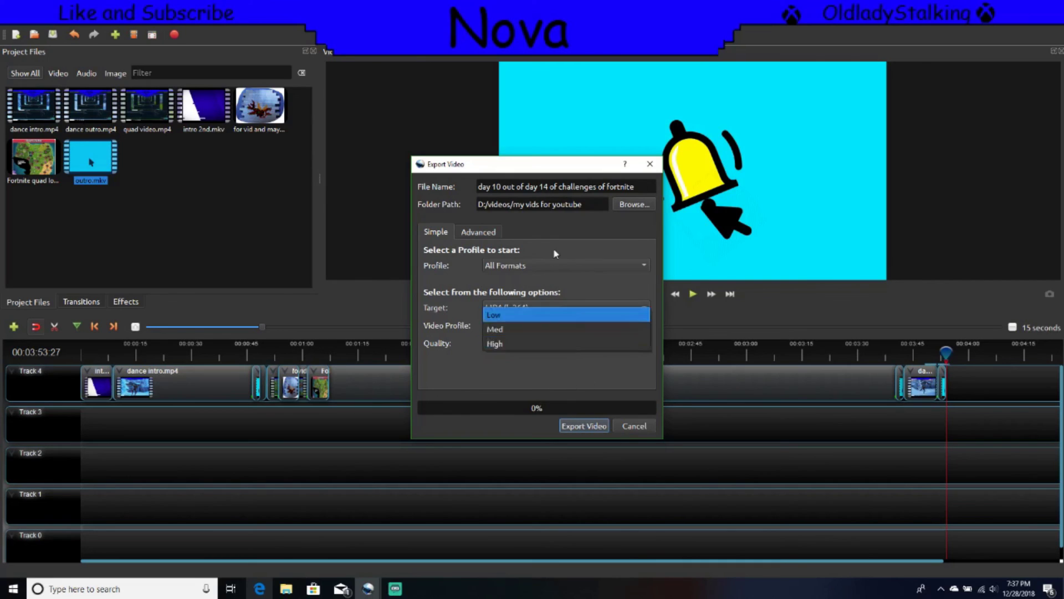
{"action": "left_click", "coordinate": [580, 348]}
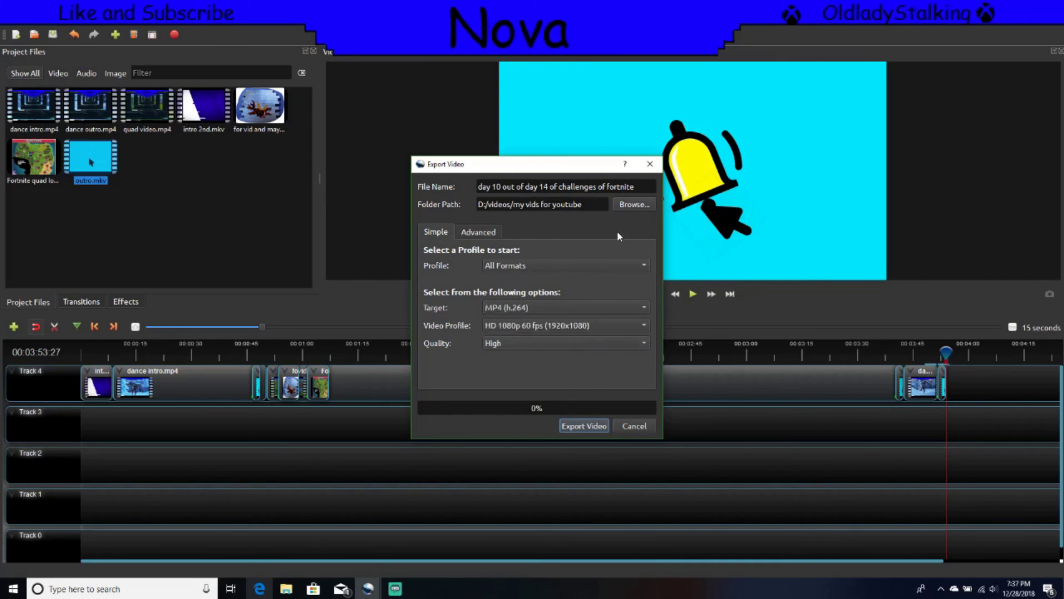
{"action": "left_click", "coordinate": [596, 427]}
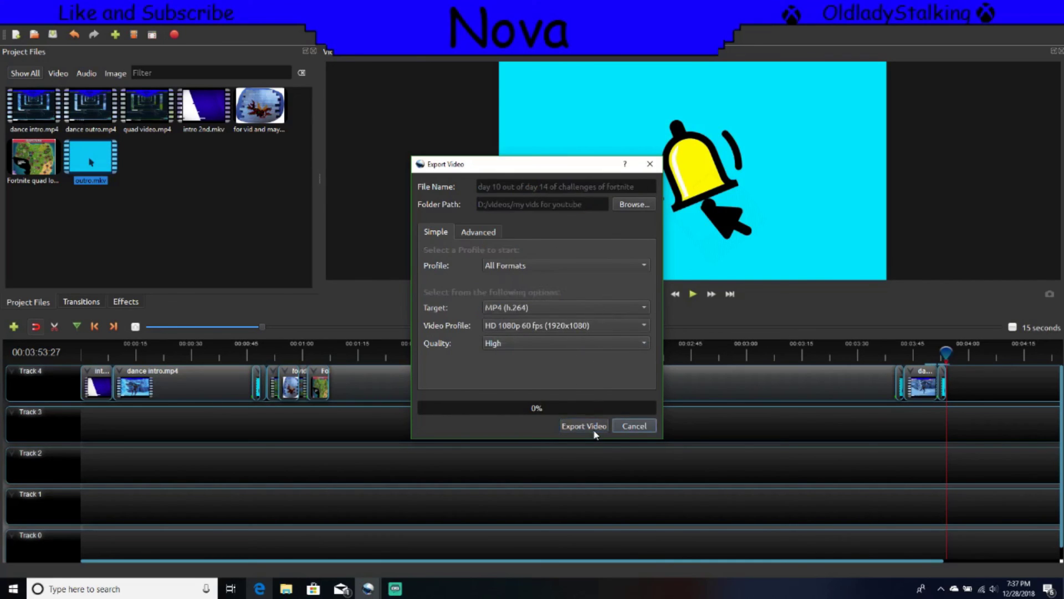